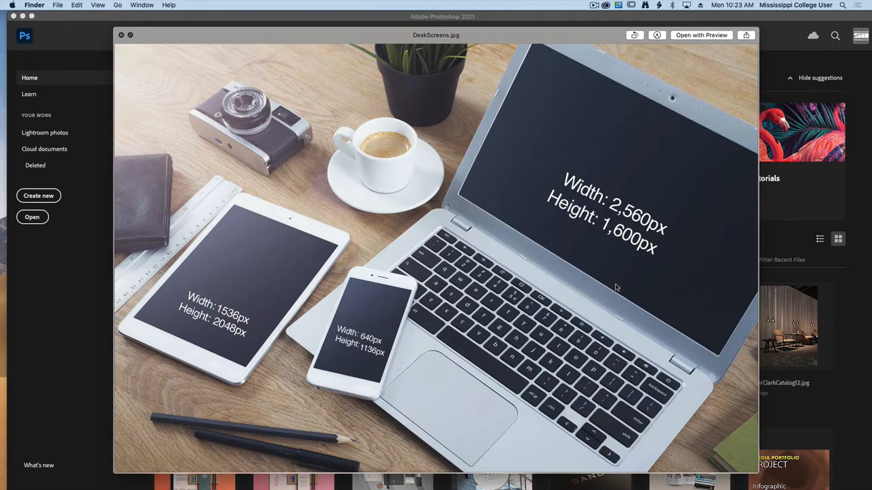
Step: Open DeskScreens.jpg in Photoshop and move the layer list clear of the document properties
key(space)
drag(348, 127, 277, 357)
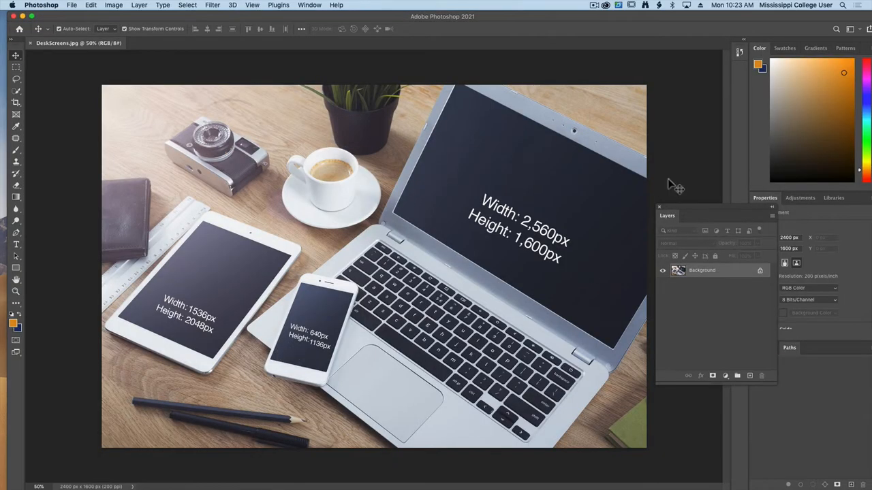
drag(674, 206, 675, 165)
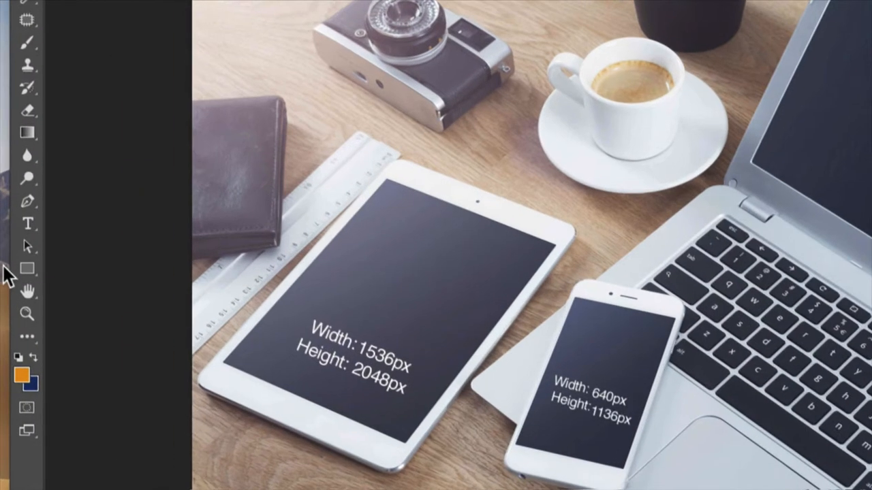
Step: Create an orange rectangle shape 2500 px wide and 1600 px high with the Rectangle tool in Shape mode
click(24, 270)
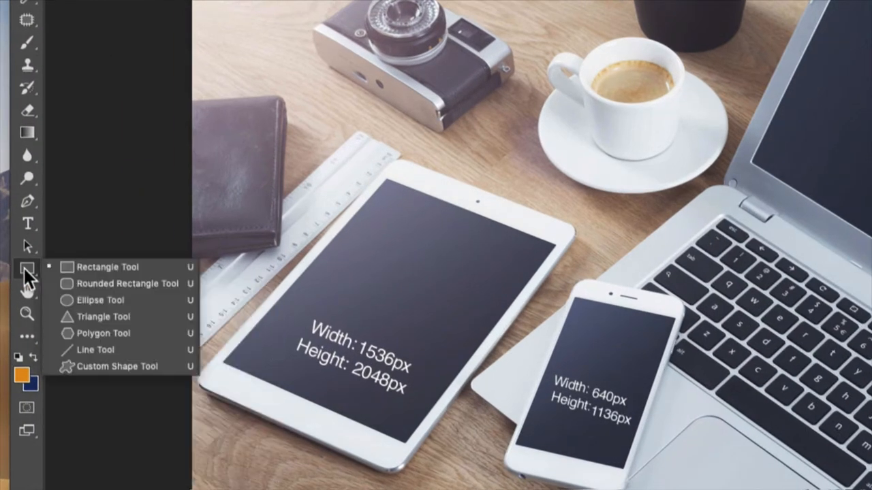
click(89, 269)
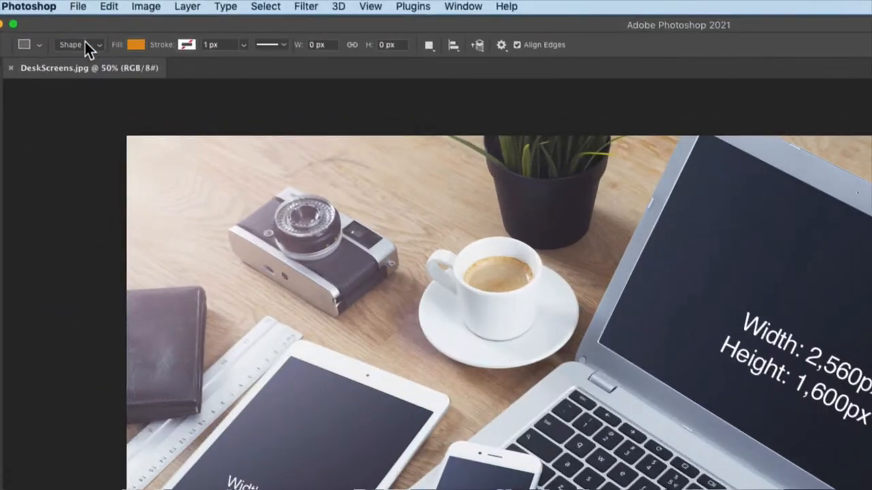
click(83, 44)
click(85, 43)
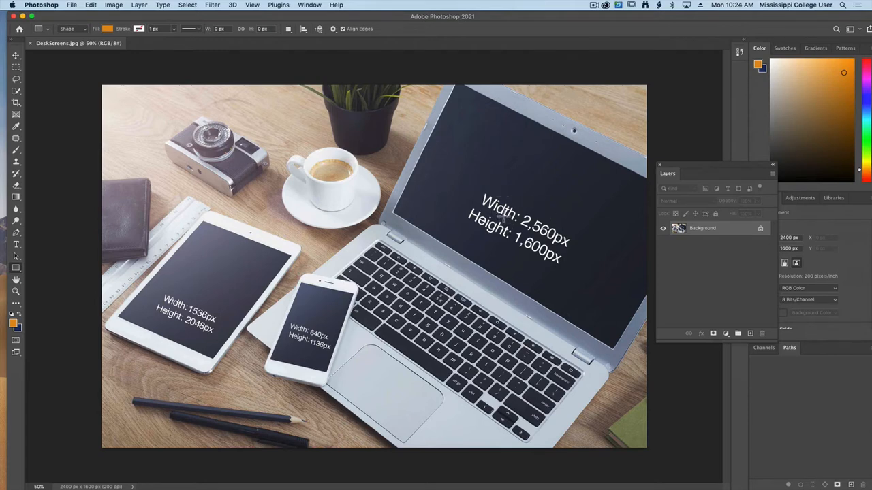
click(265, 224)
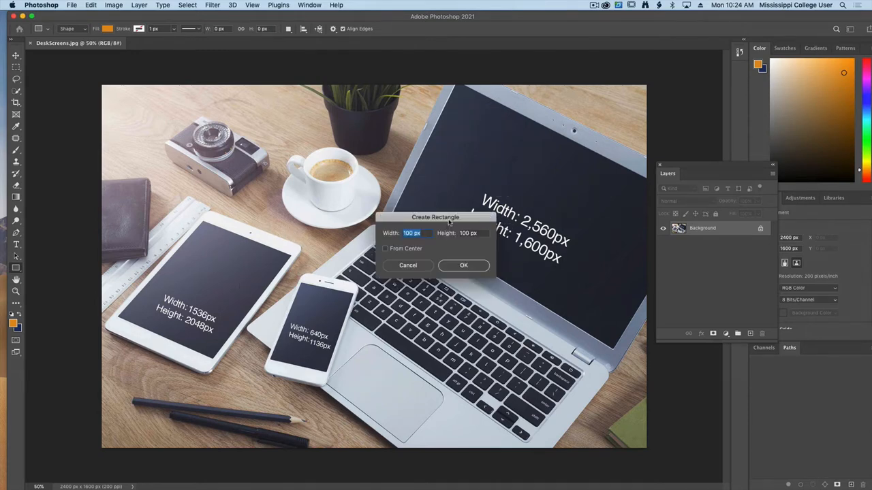
drag(449, 221, 314, 208)
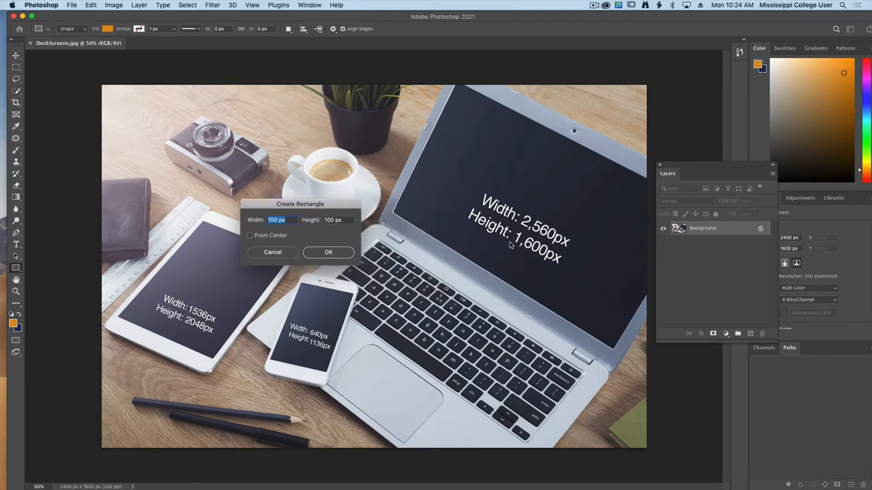
text(2500)
key(Tab)
text(1600)
key(Tab)
click(328, 252)
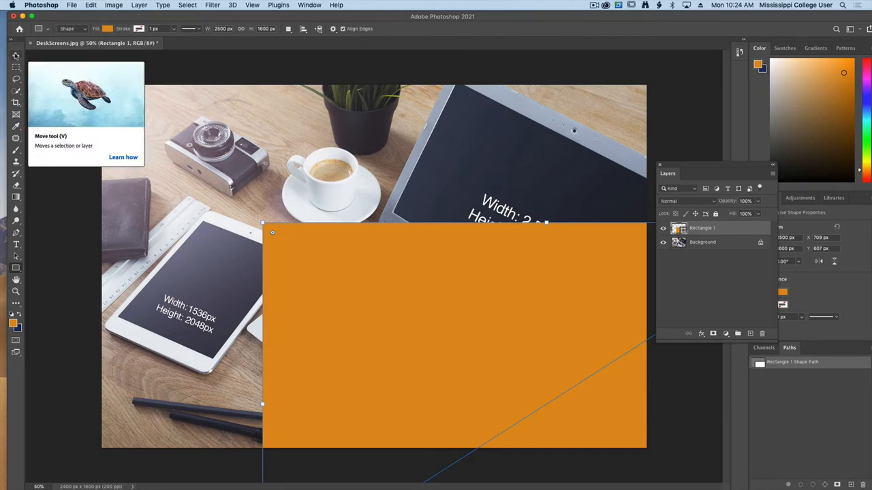
Step: Scale the orange rectangle proportionally to about 63% and place it over the middle of the photo
click(16, 55)
drag(263, 223, 471, 357)
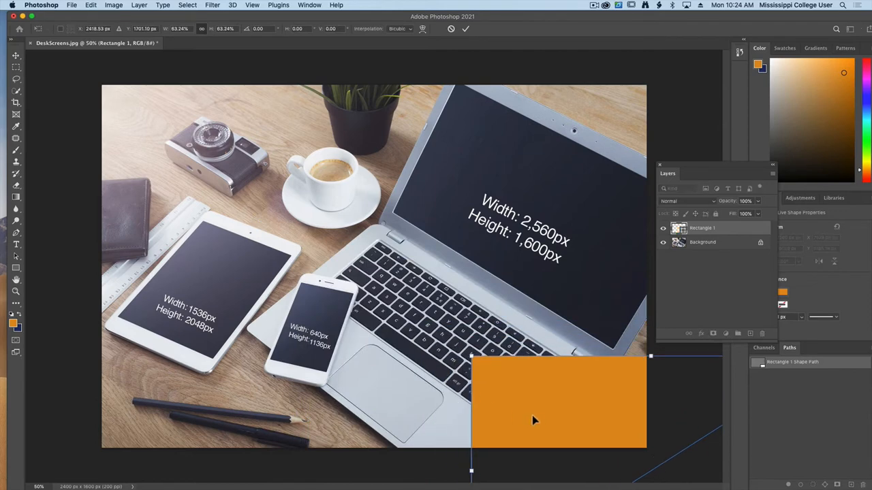
drag(532, 421, 258, 231)
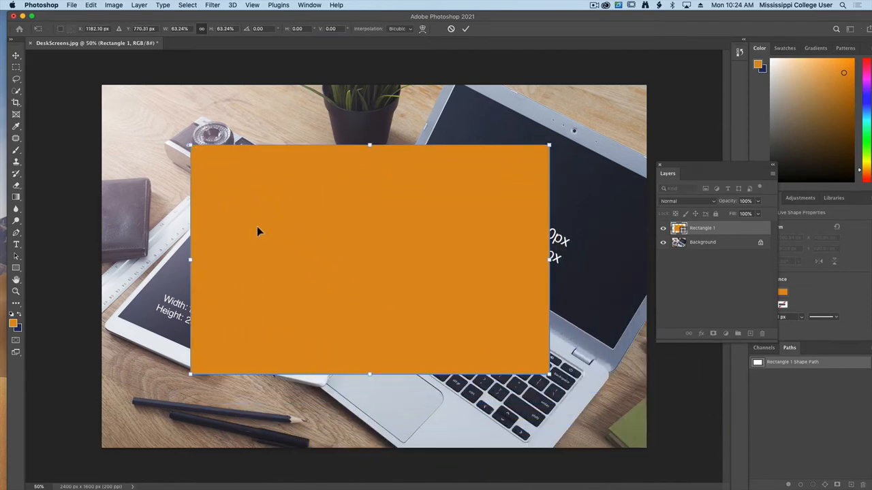
click(692, 286)
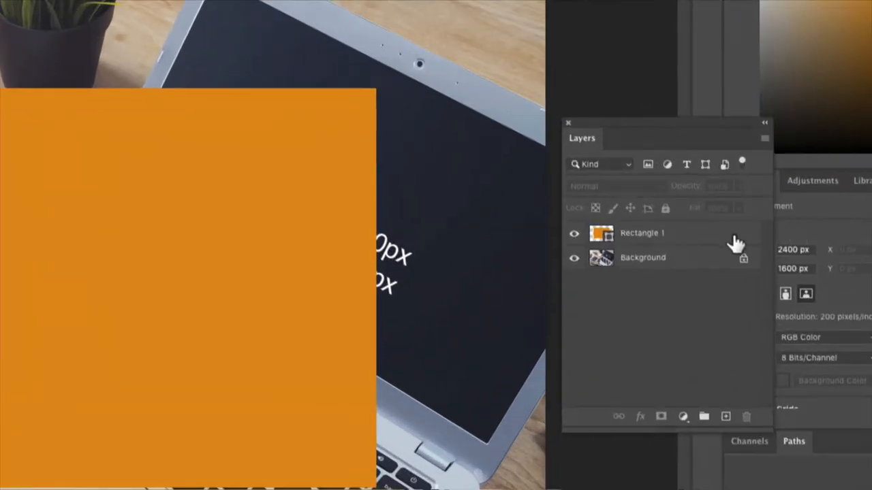
Step: Convert the Rectangle 1 layer to a smart object and rename it Computer Screen
click(725, 231)
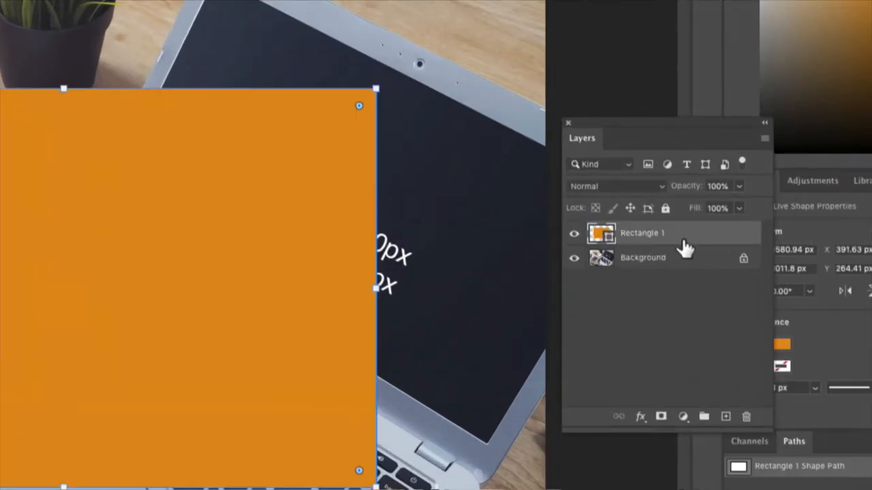
click(764, 140)
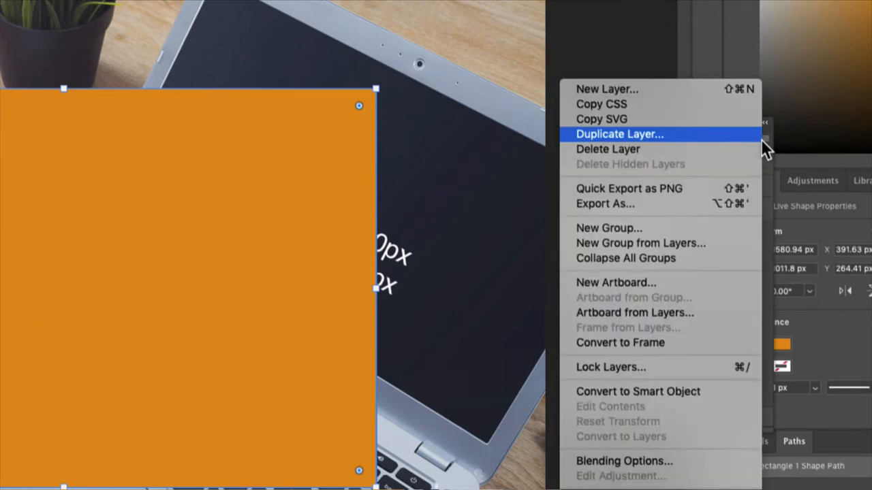
click(715, 391)
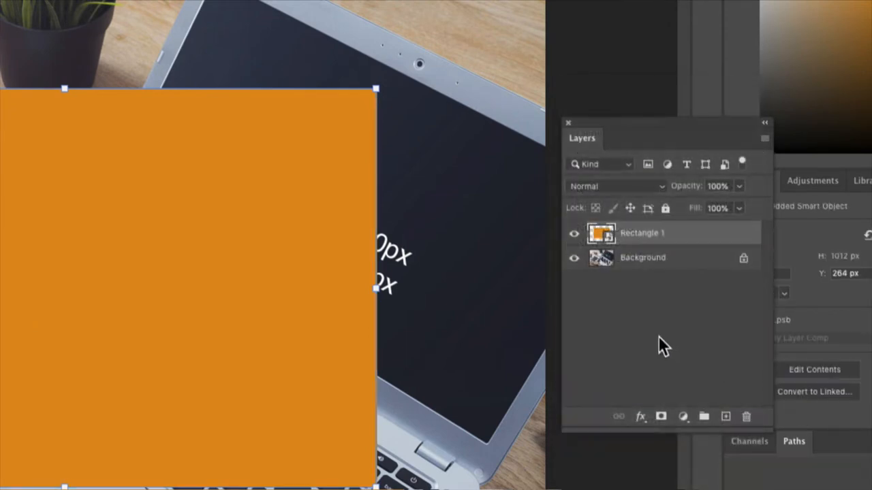
double_click(634, 235)
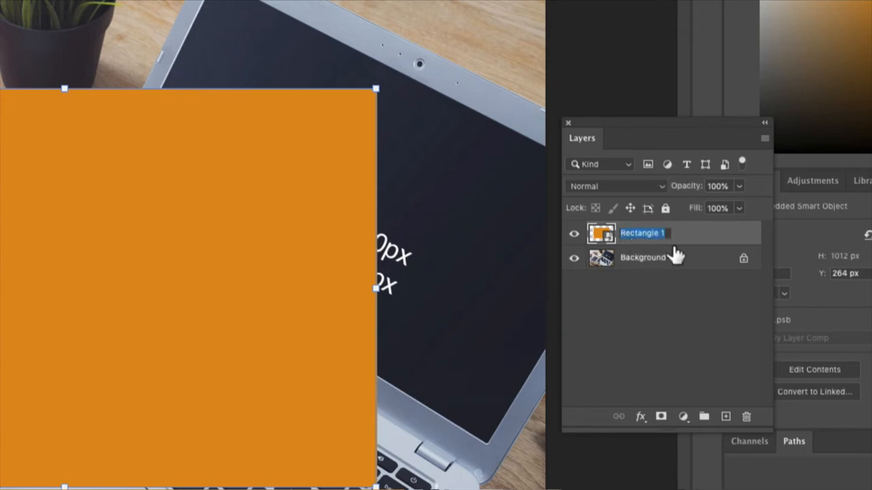
text(Computer Screen)
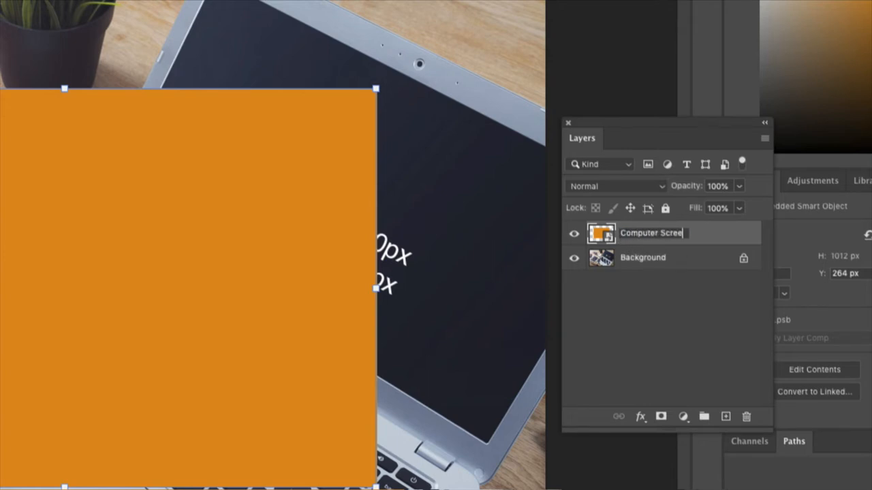
key(Return)
click(635, 325)
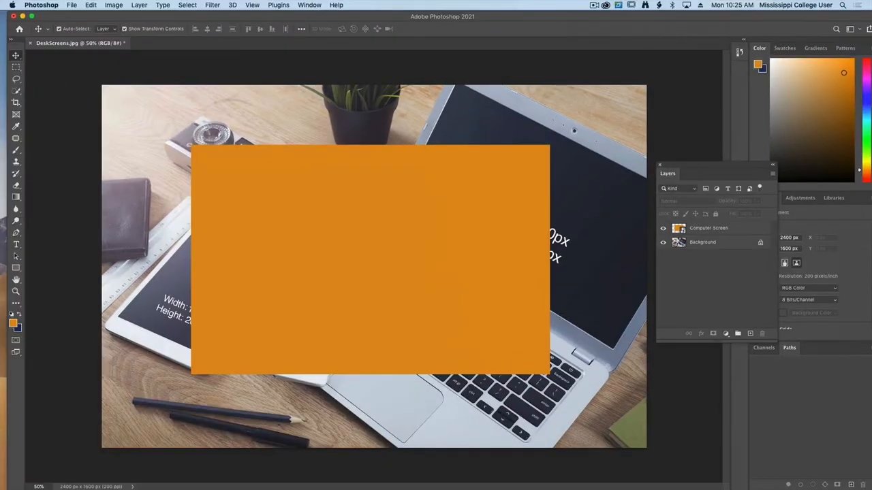
Step: Move the Computer Screen rectangle over the laptop and distort its four corners to roughly fit the laptop display
drag(498, 218, 389, 278)
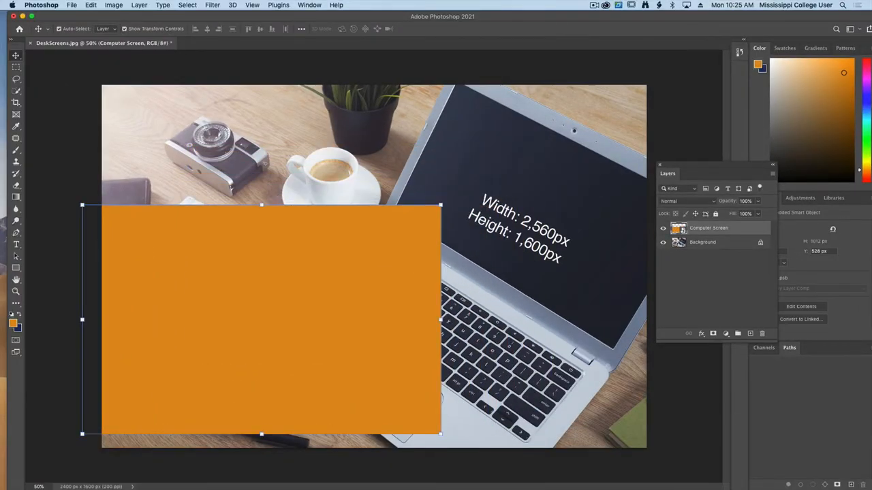
drag(435, 244, 578, 248)
drag(409, 320, 427, 304)
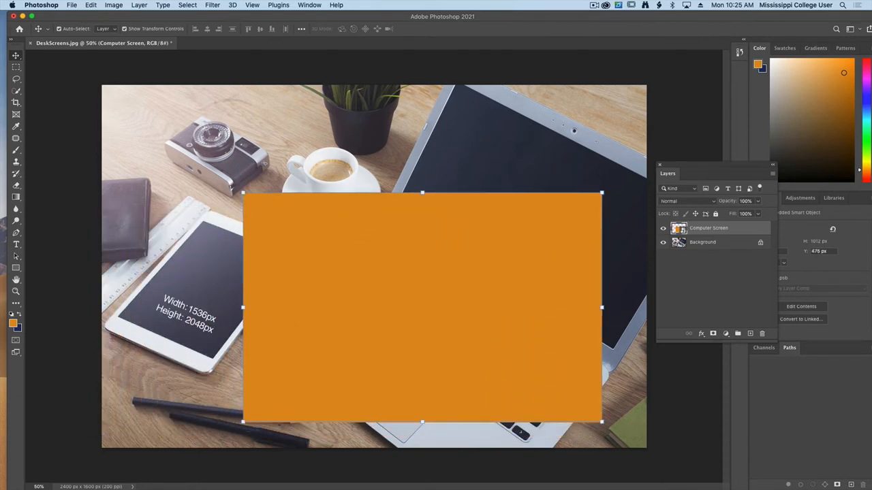
click(90, 5)
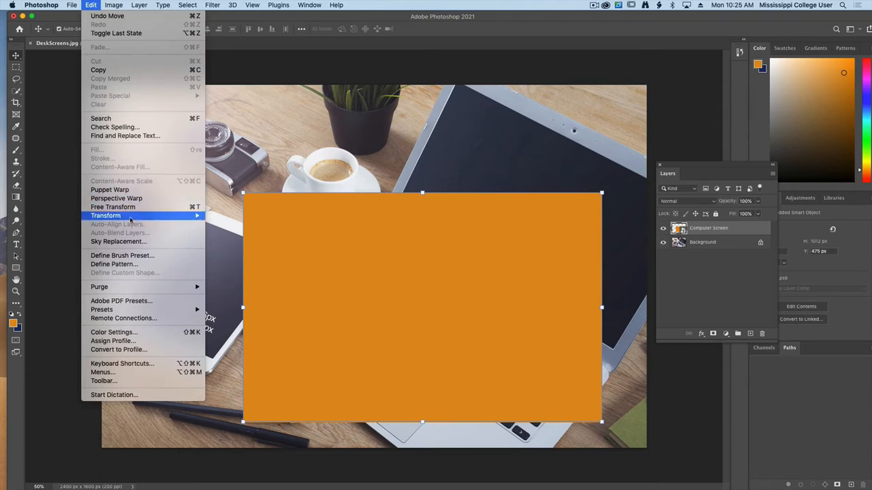
mouse_move(130, 216)
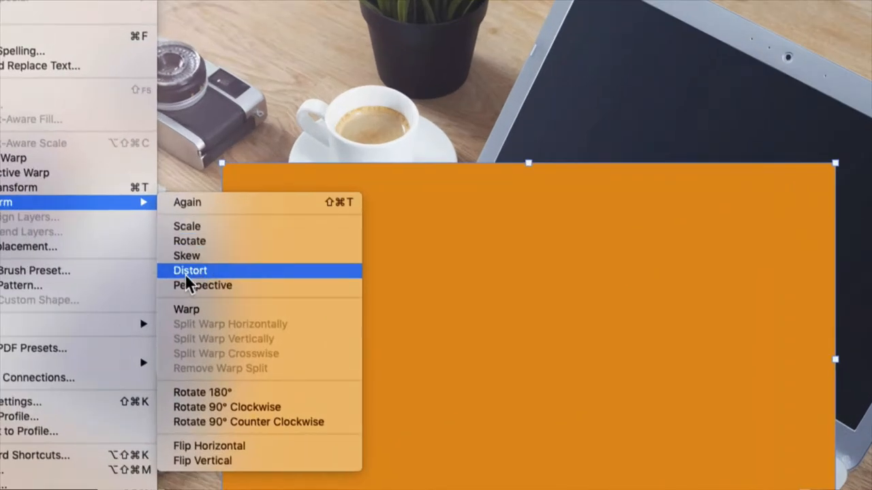
click(294, 271)
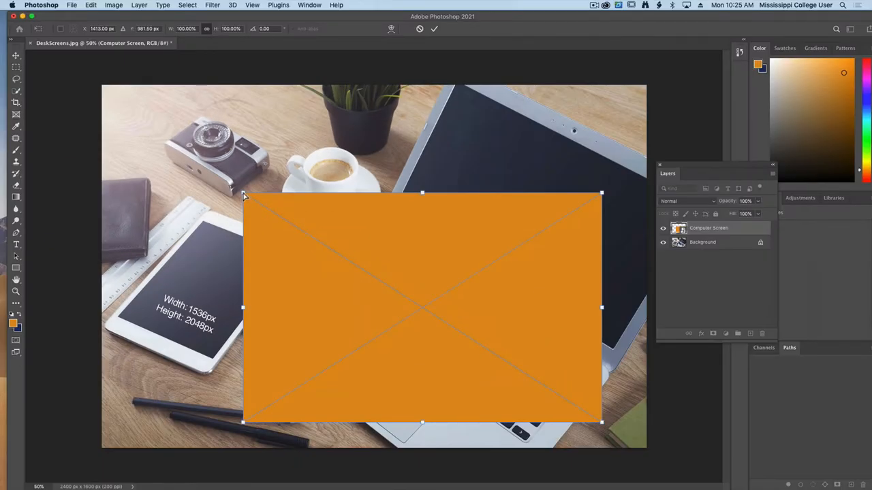
drag(246, 197, 456, 79)
drag(604, 197, 689, 184)
drag(601, 423, 613, 357)
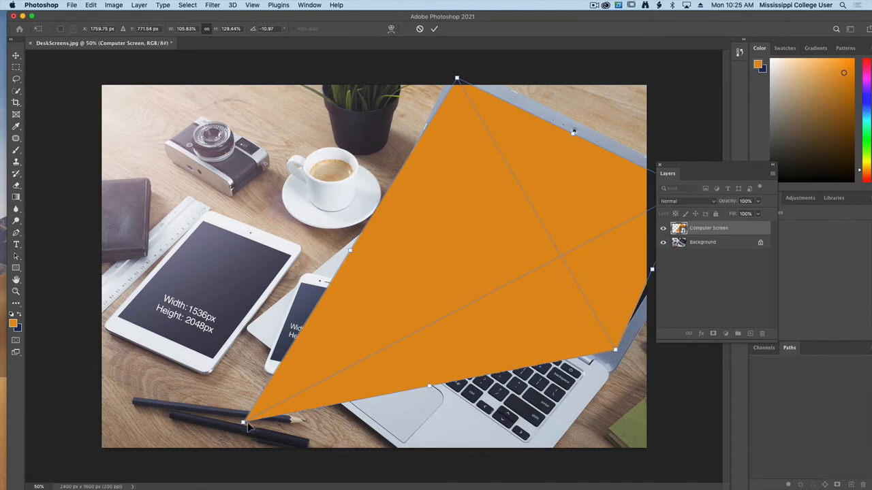
drag(243, 423, 394, 222)
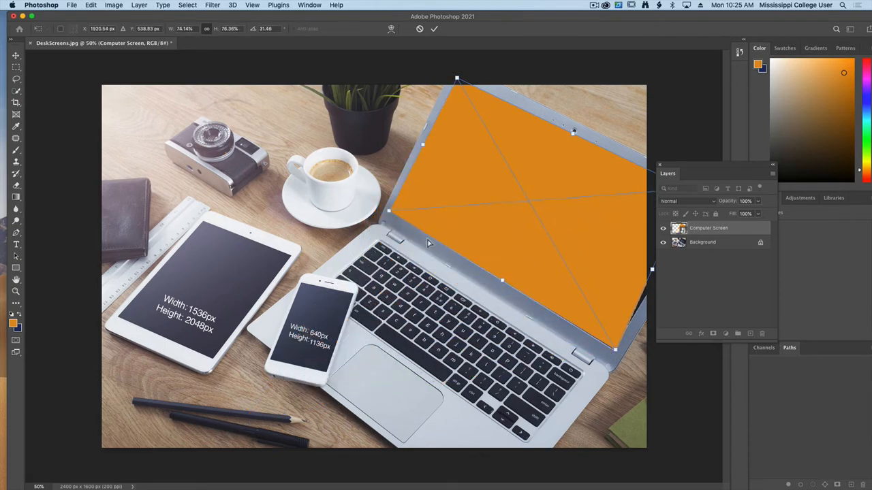
Step: Reduce the Computer Screen layer's opacity to 64% to see the laptop display beneath it
key(super+plus)
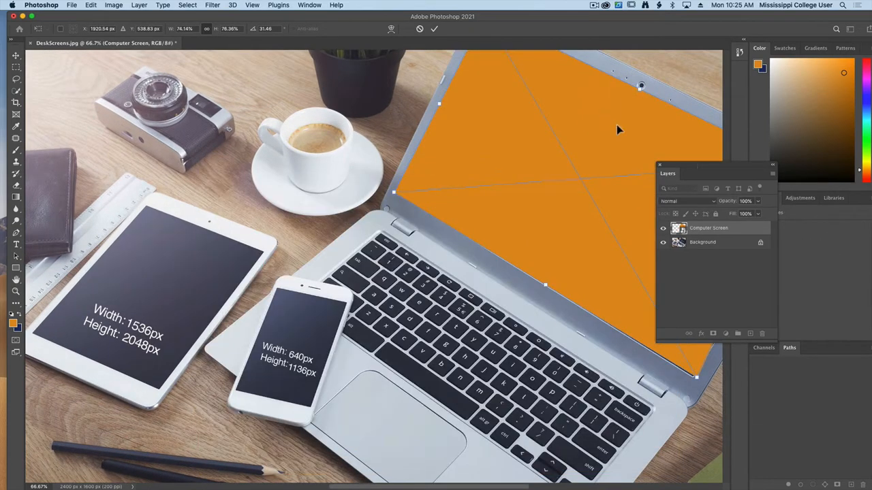
drag(701, 166, 341, 160)
drag(667, 271, 571, 323)
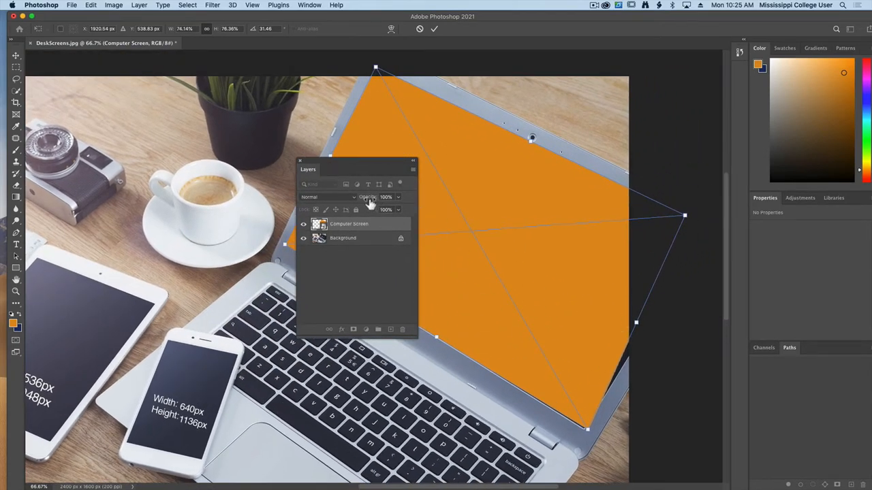
drag(367, 198, 352, 199)
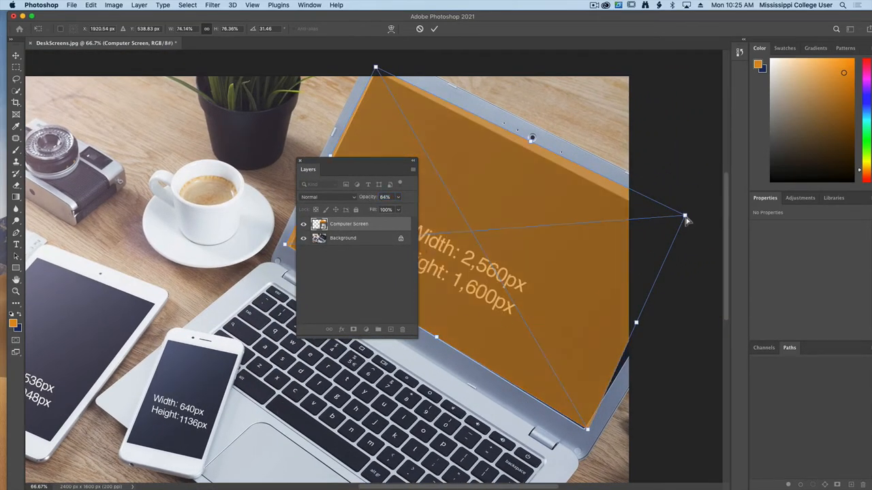
Step: Fine-tune the distorted rectangle's corners to the laptop display's edges, apply the transform, and restore the layer's opacity to 100%
drag(685, 216, 678, 228)
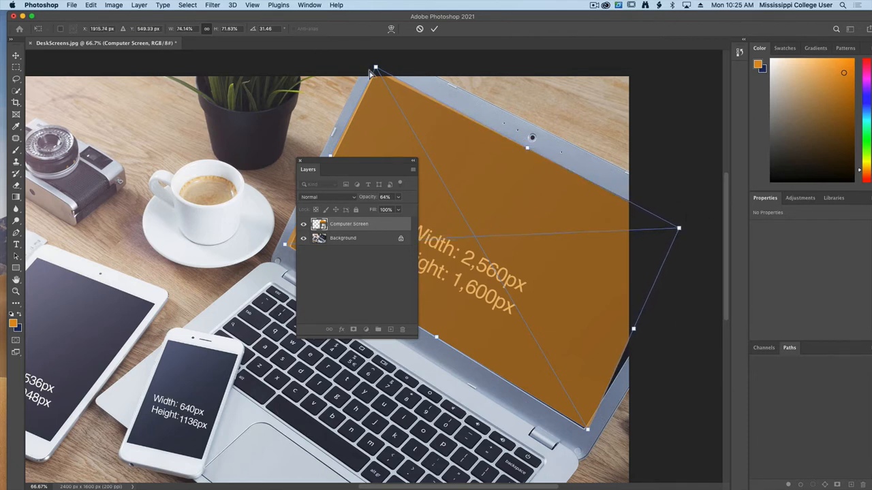
drag(375, 69, 376, 71)
drag(286, 245, 291, 249)
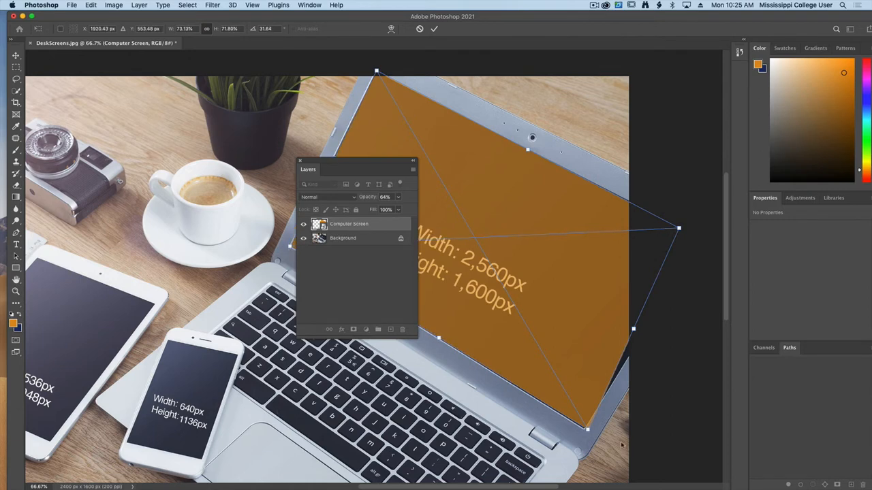
drag(588, 434, 586, 433)
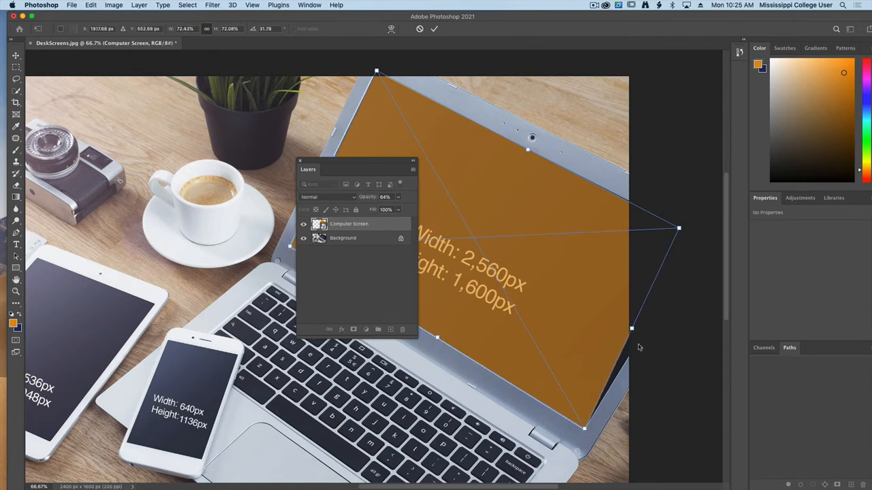
drag(679, 228, 704, 244)
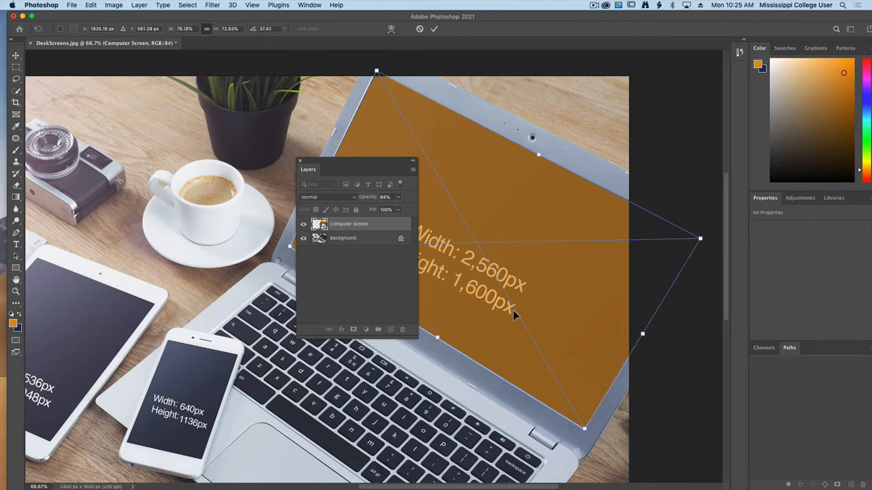
key(Return)
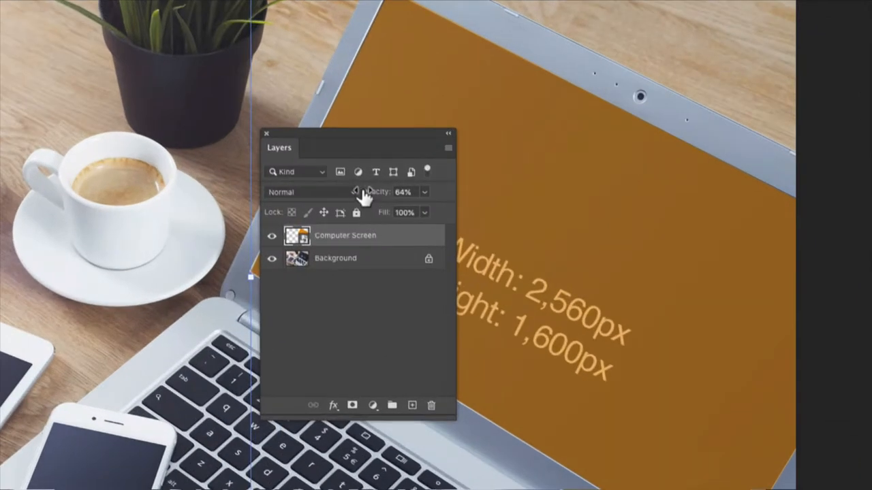
drag(361, 196, 393, 198)
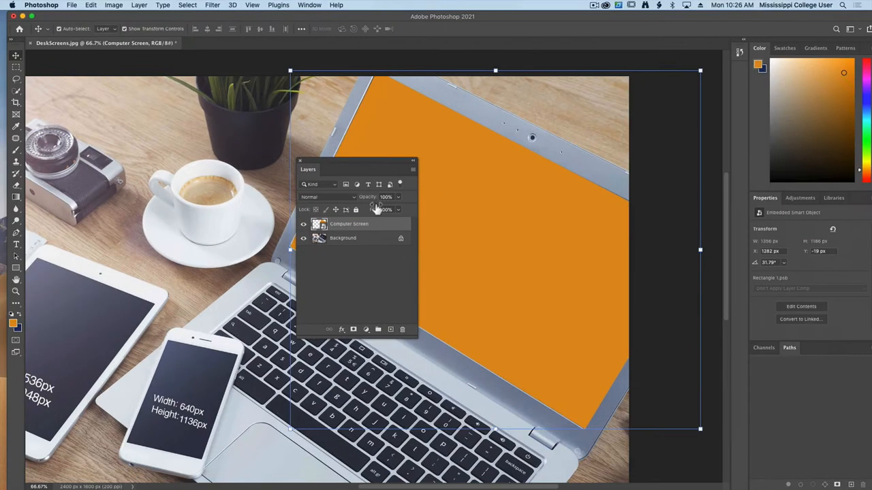
Step: Open the contents of the Computer Screen smart object for editing
drag(361, 164, 140, 186)
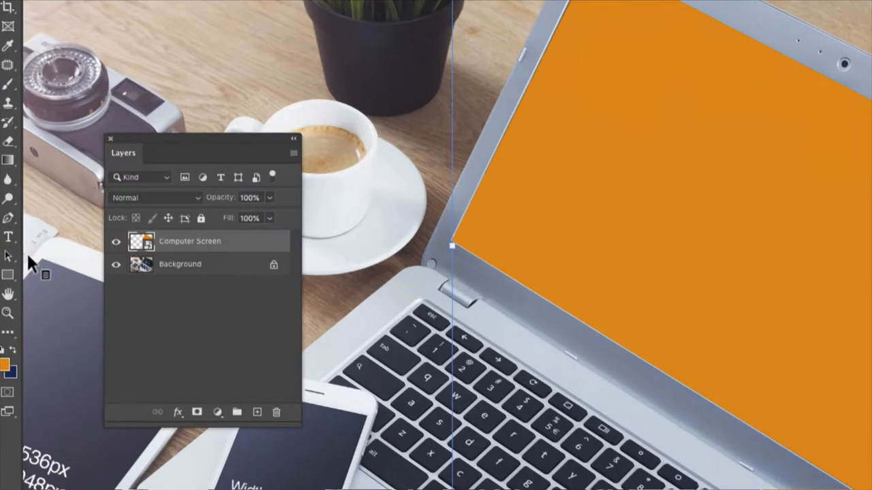
double_click(100, 248)
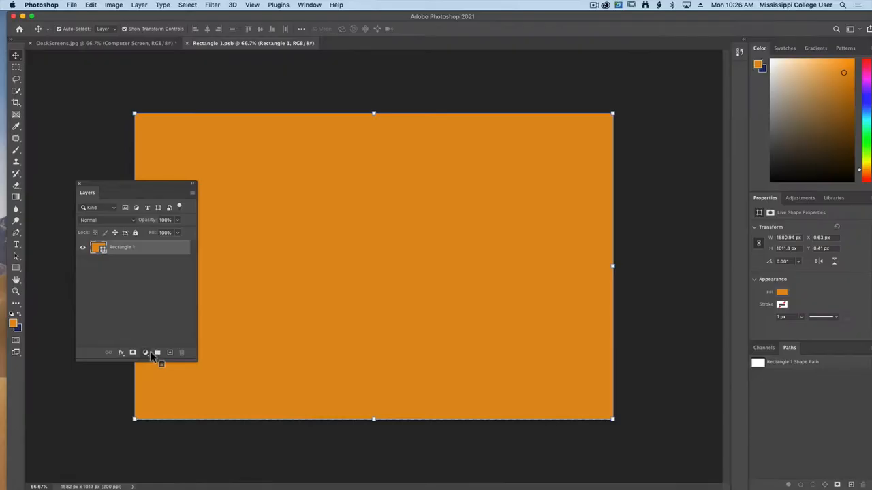
Step: Place ScriptureTypeBackground.jpg from the Computer Screen Mockups folder into the Rectangle 1 smart object document
drag(238, 154, 266, 161)
drag(177, 199, 749, 171)
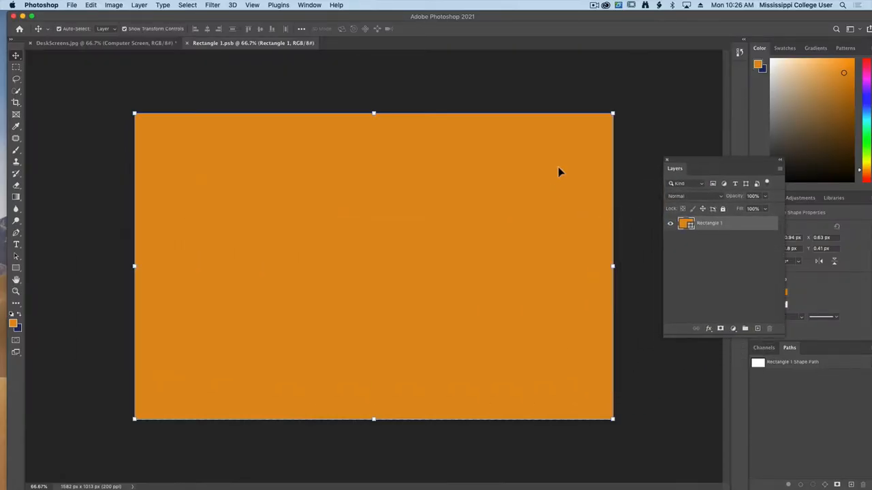
click(75, 6)
click(123, 179)
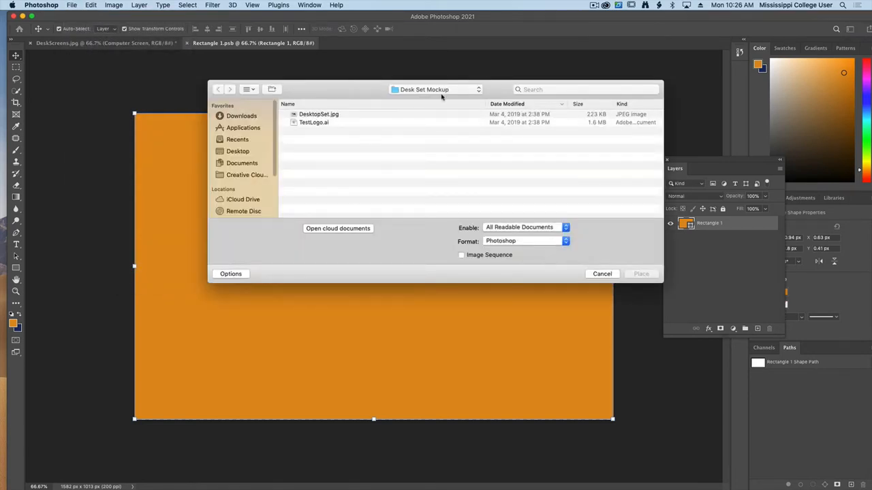
click(441, 95)
click(439, 99)
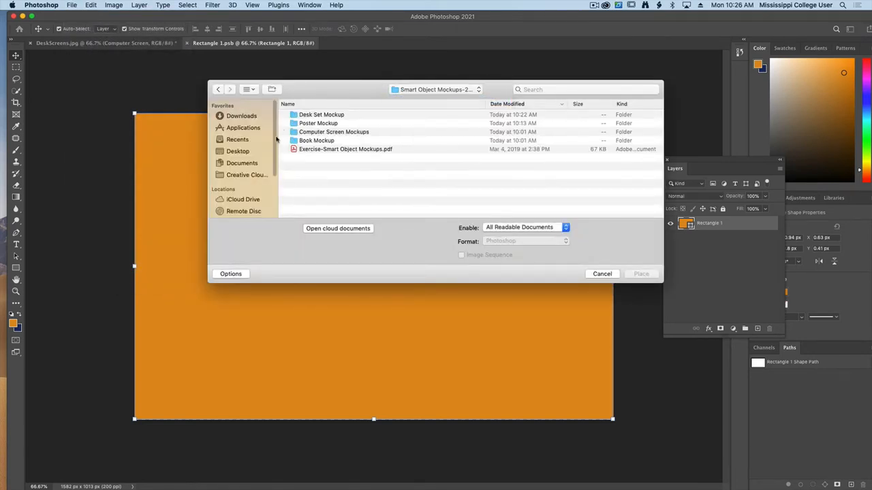
double_click(330, 134)
click(319, 124)
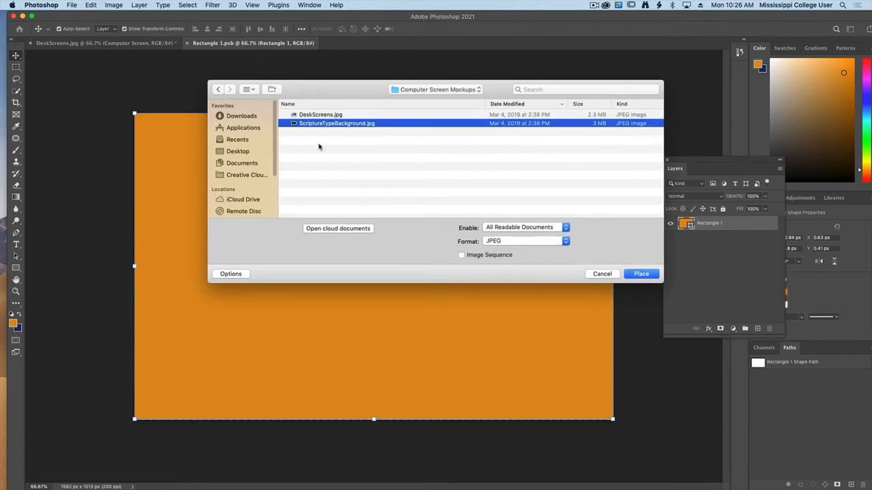
key(space)
key(space)
key(Return)
Step: Scale and position the placed ScriptureTypeBackground artwork to cover the full canvas height and width, and apply the transform
drag(613, 267, 680, 267)
drag(134, 266, 89, 268)
mouse_move(278, 273)
mouse_down()
mouse_move(268, 266)
mouse_move(270, 279)
mouse_up()
drag(379, 434, 379, 419)
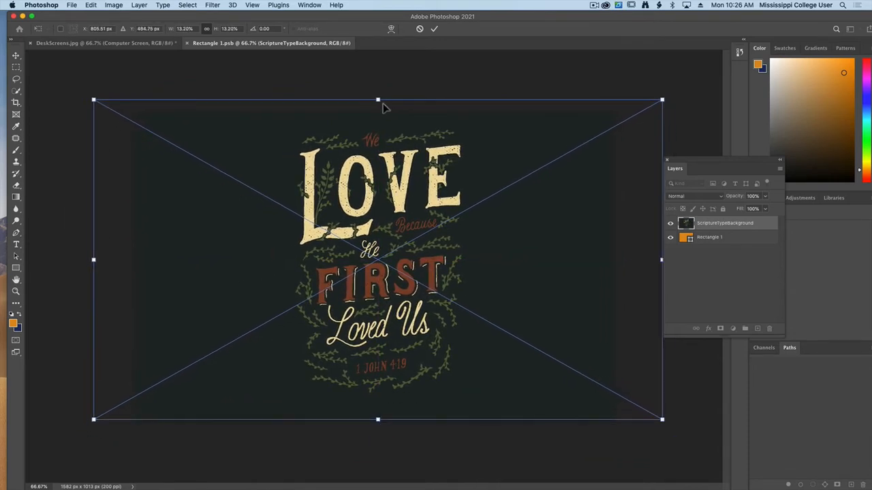
drag(382, 103, 379, 113)
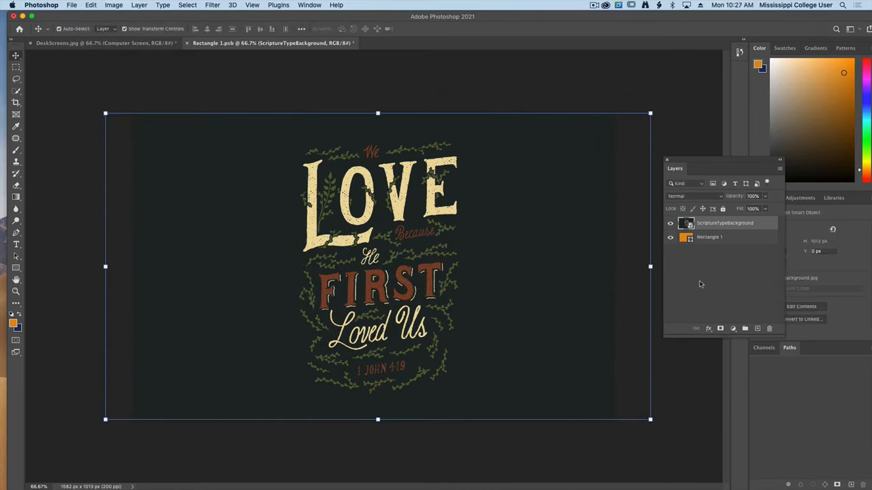
key(Return)
Step: Save and close the smart object's contents, and deselect the Computer Screen layer in DeskScreens.jpg
key(ctrl+s)
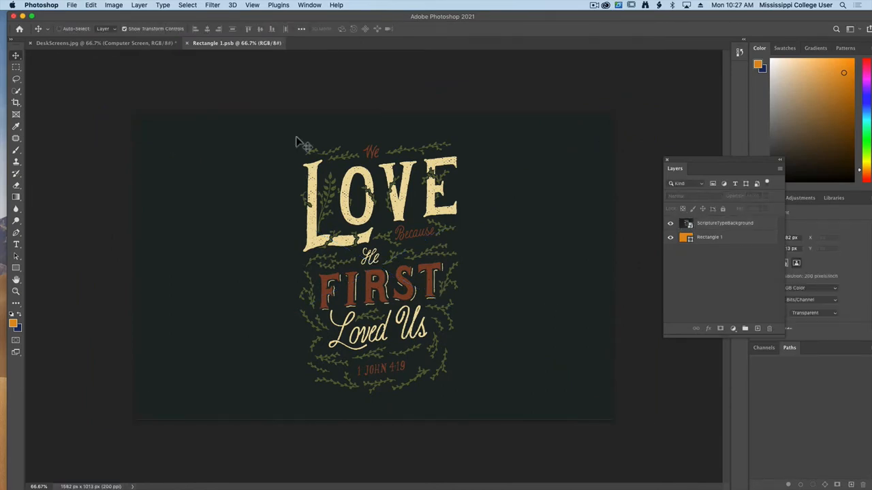
key(ctrl+w)
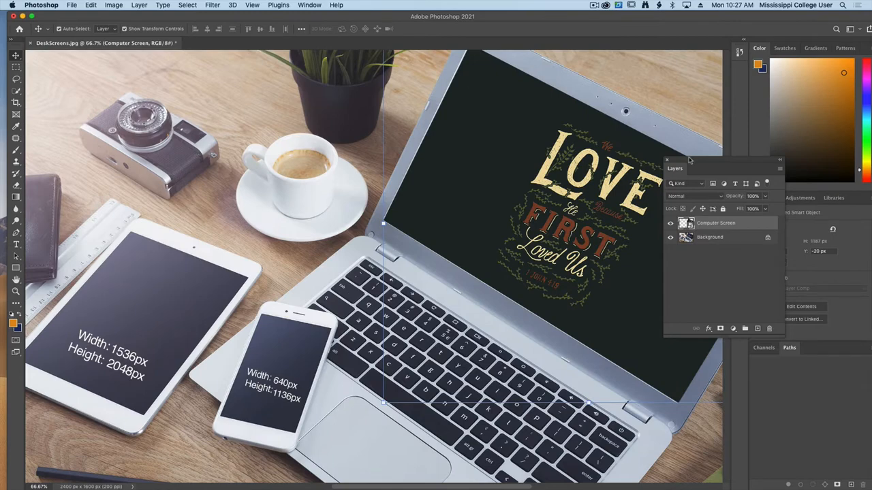
drag(689, 159, 802, 155)
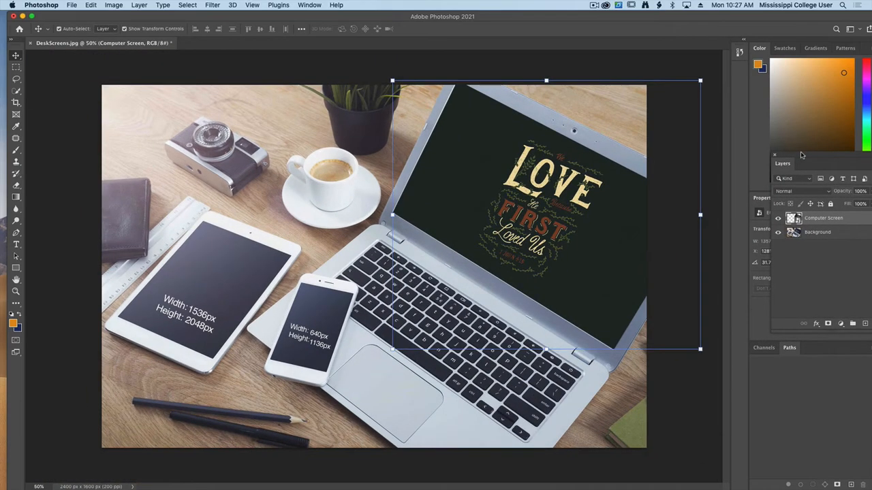
click(239, 132)
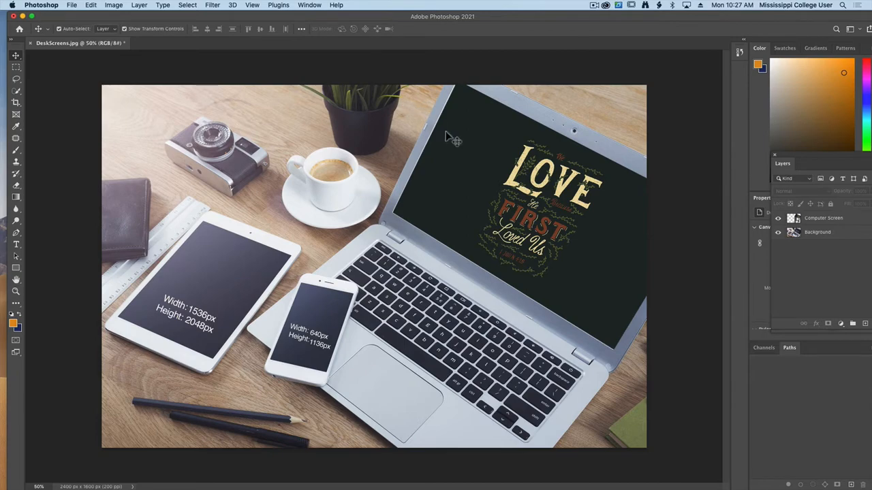
Step: Add a new empty layer directly above the Computer Screen layer
drag(808, 157, 283, 125)
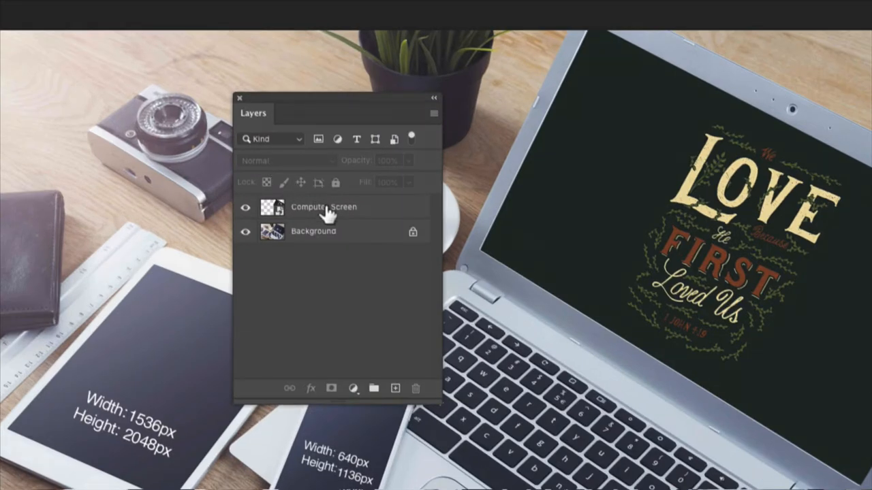
click(306, 188)
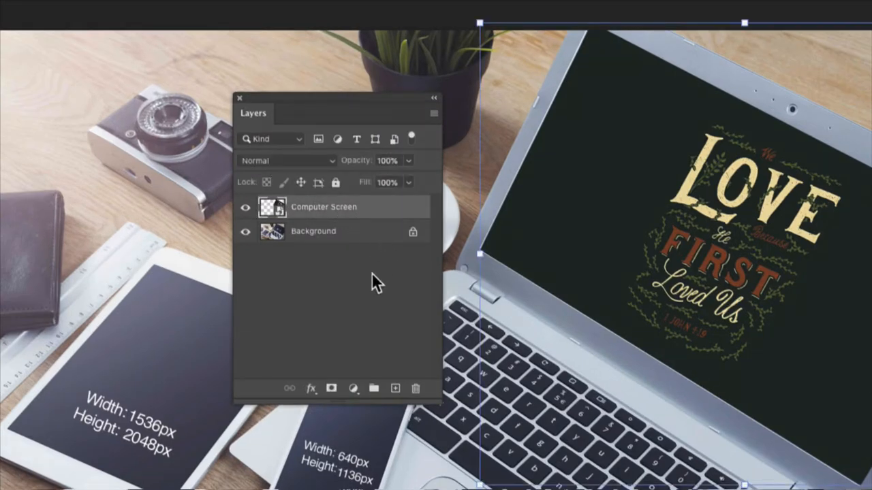
click(395, 389)
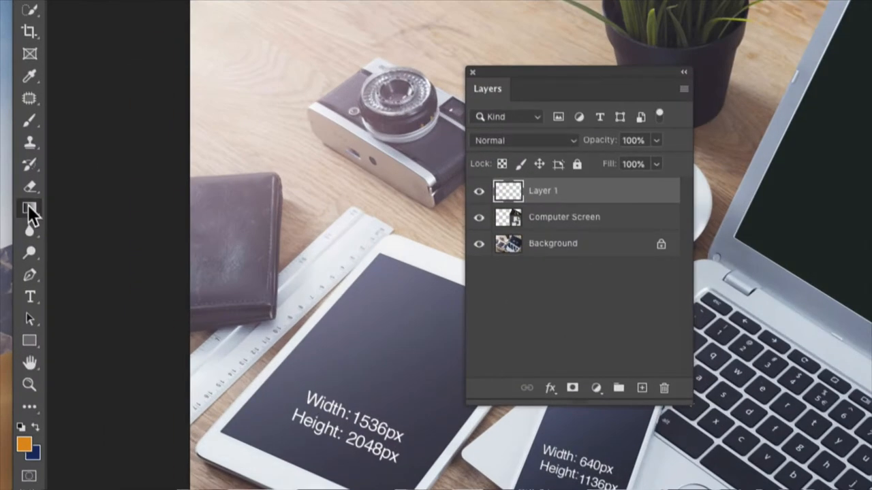
Step: Set up the Gradient tool with the foreground-to-transparent preset from the Basics group
click(28, 205)
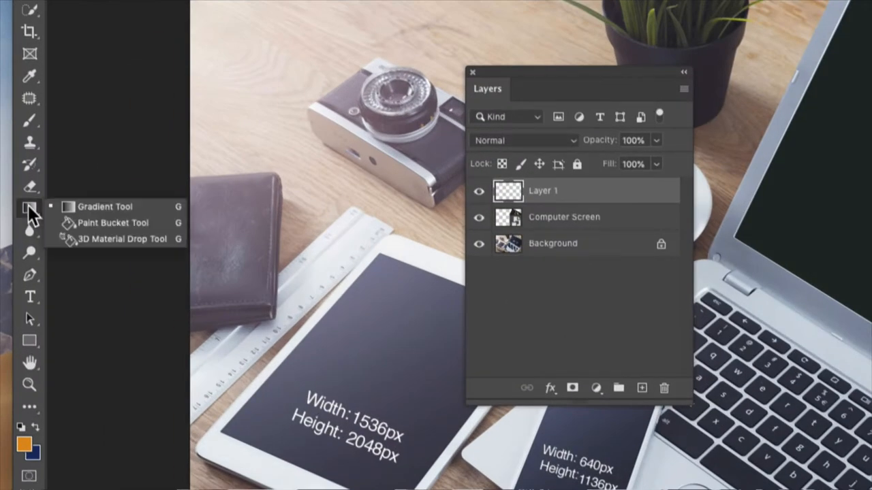
click(142, 208)
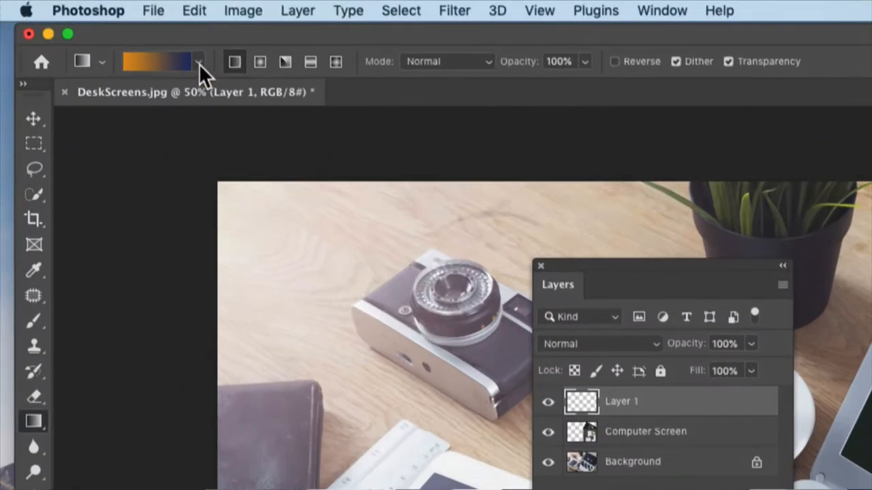
click(199, 63)
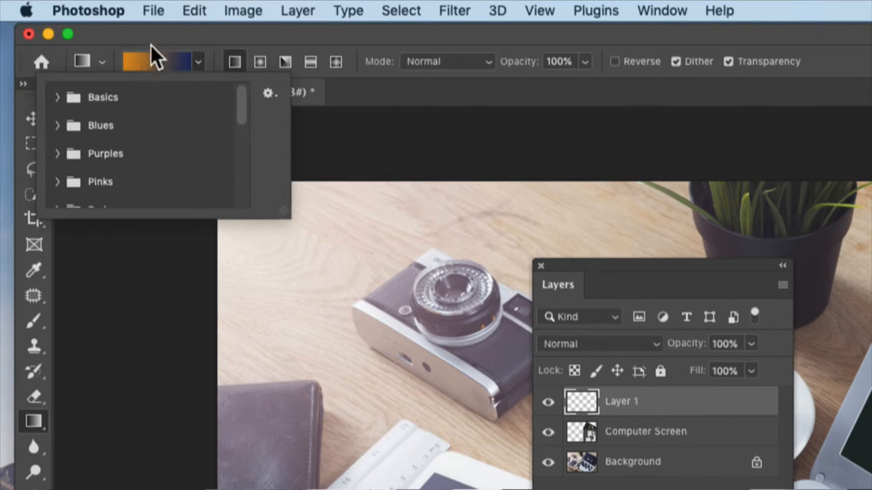
click(151, 48)
click(199, 62)
click(57, 97)
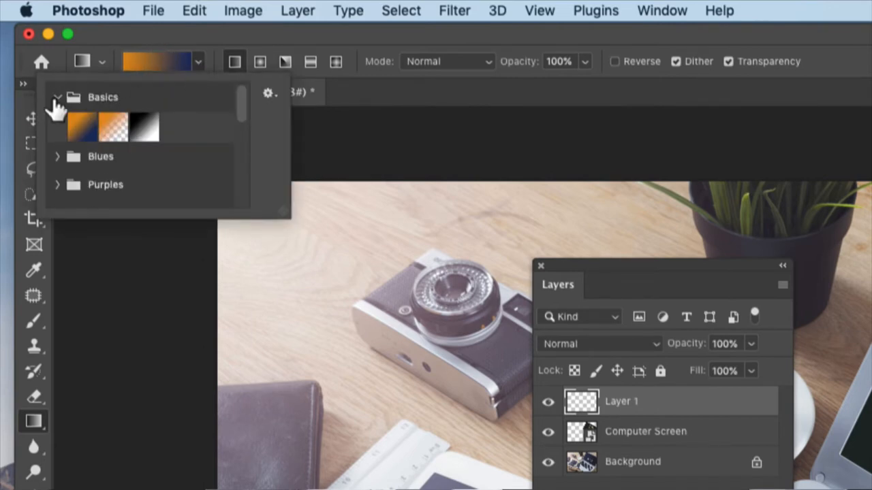
click(107, 123)
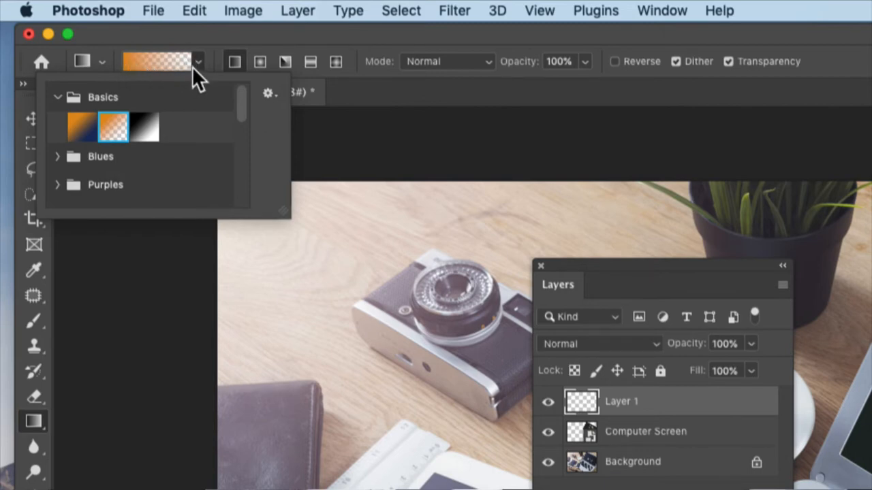
click(138, 38)
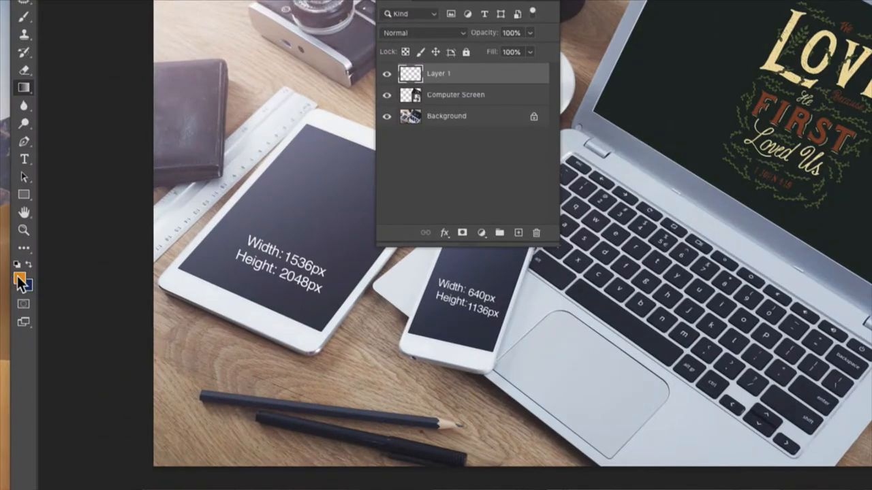
Step: Set the foreground color to white (ffffff)
click(19, 279)
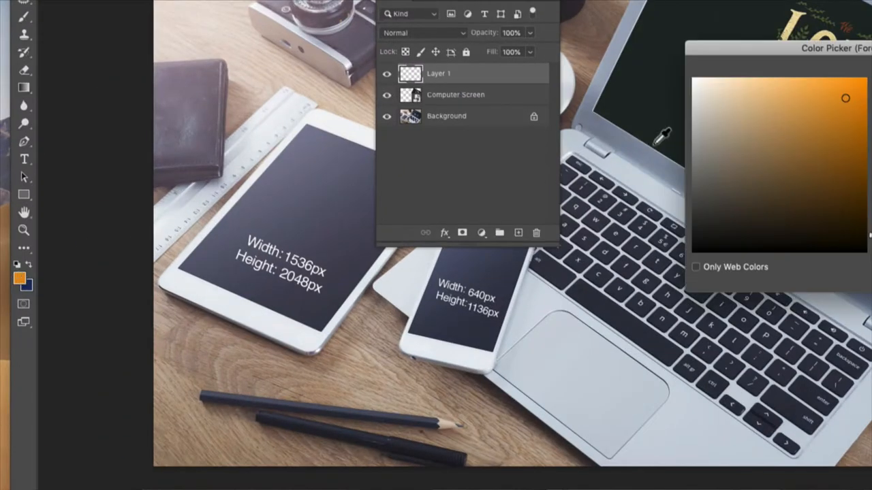
drag(719, 46, 281, 100)
drag(272, 129, 235, 99)
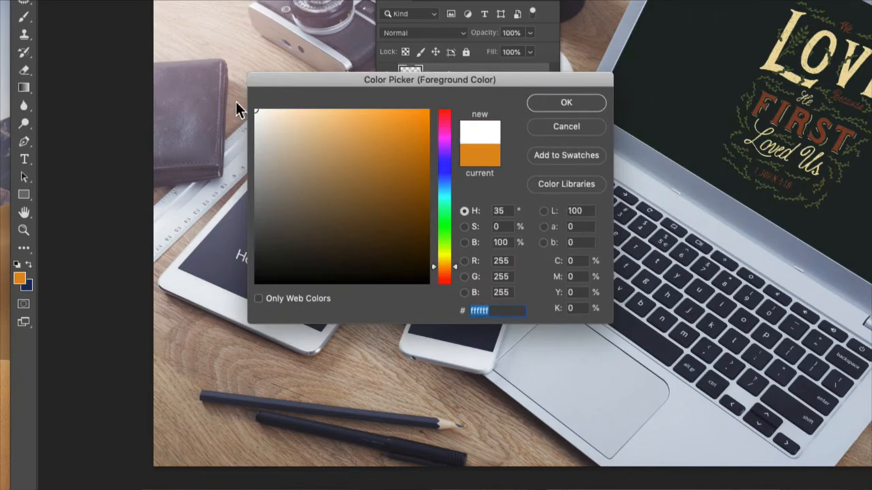
click(567, 102)
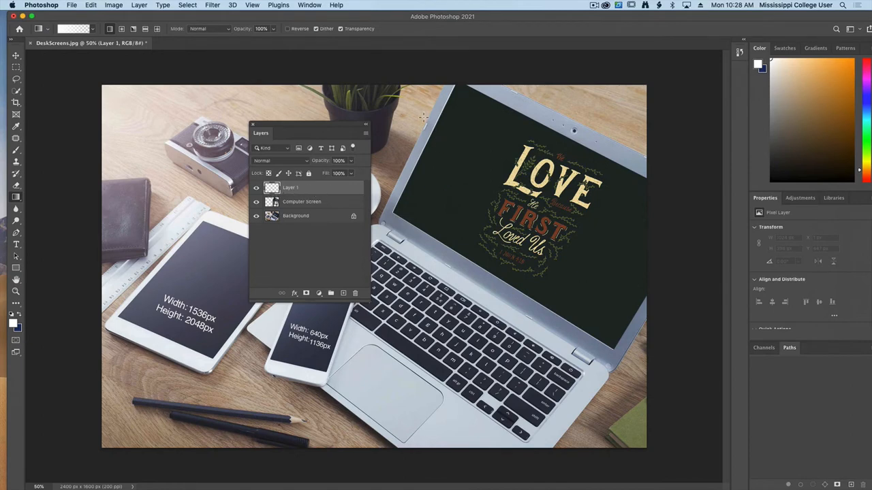
Step: Draw a white-to-transparent linear gradient diagonally across the laptop screen on Layer 1 and clip it to the Computer Screen layer
drag(422, 116, 609, 252)
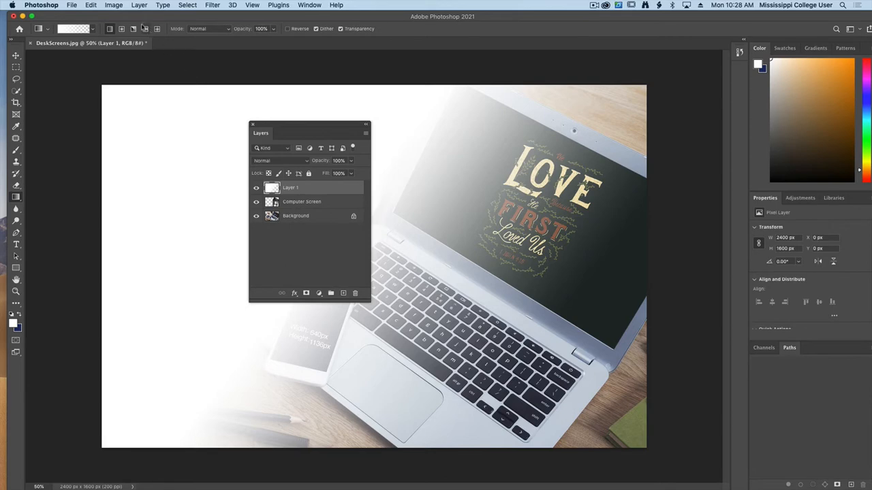
click(114, 6)
mouse_move(137, 6)
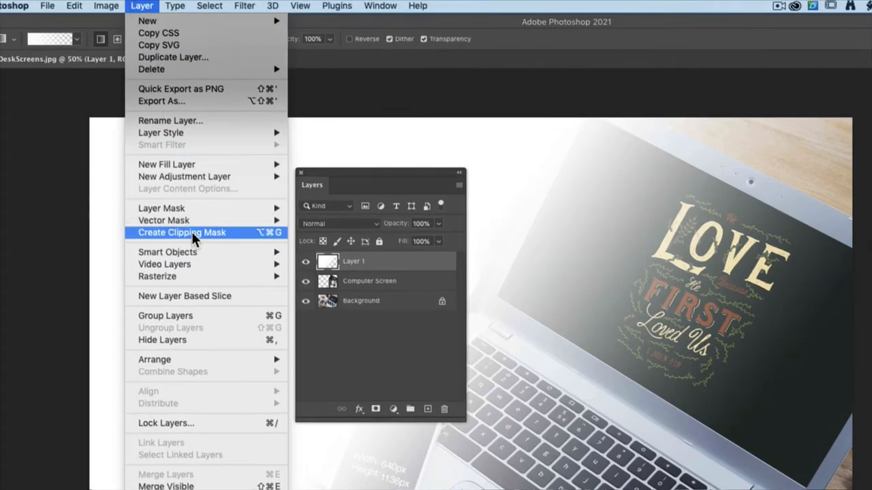
click(175, 167)
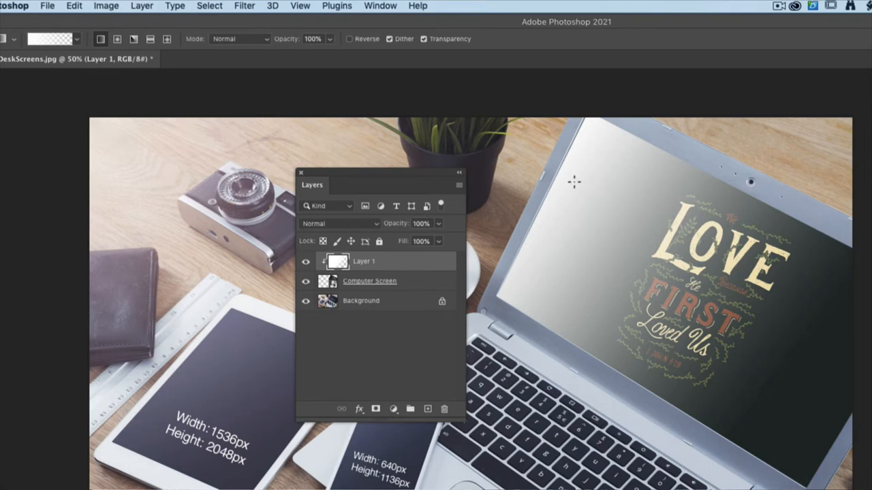
Step: Lower Layer 1's opacity to 34% and set its blend mode to Soft Light
drag(395, 228, 351, 224)
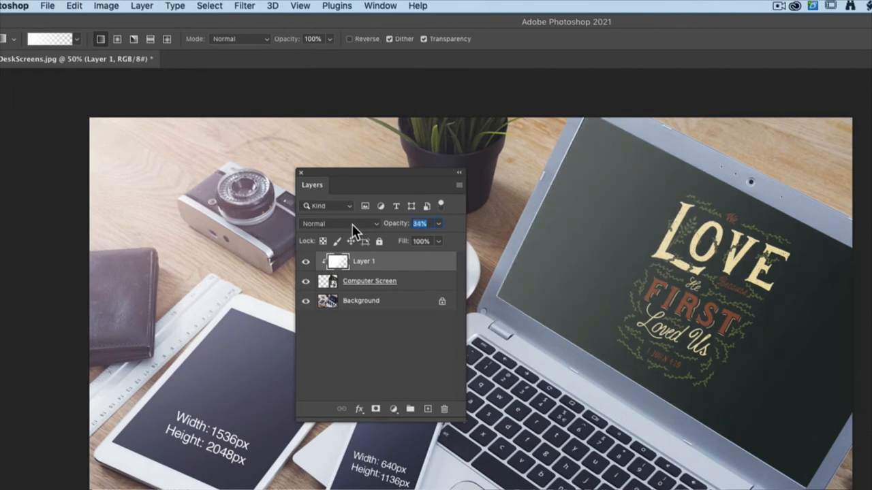
click(333, 224)
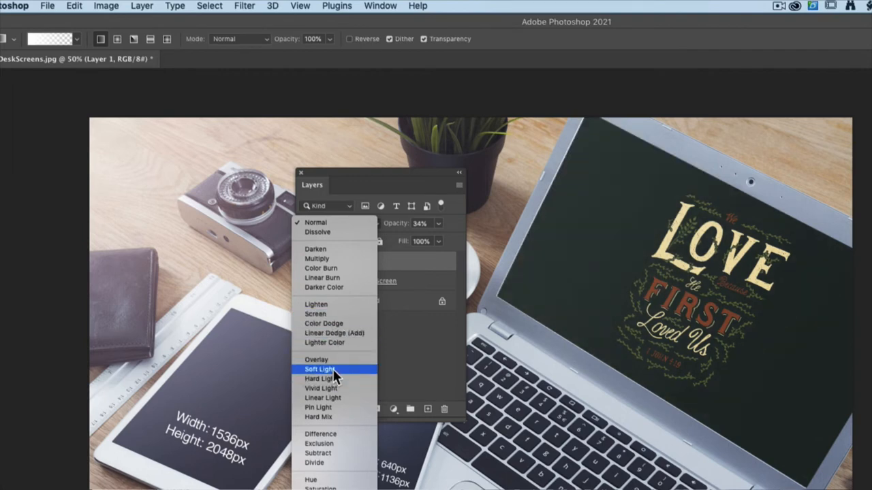
click(320, 369)
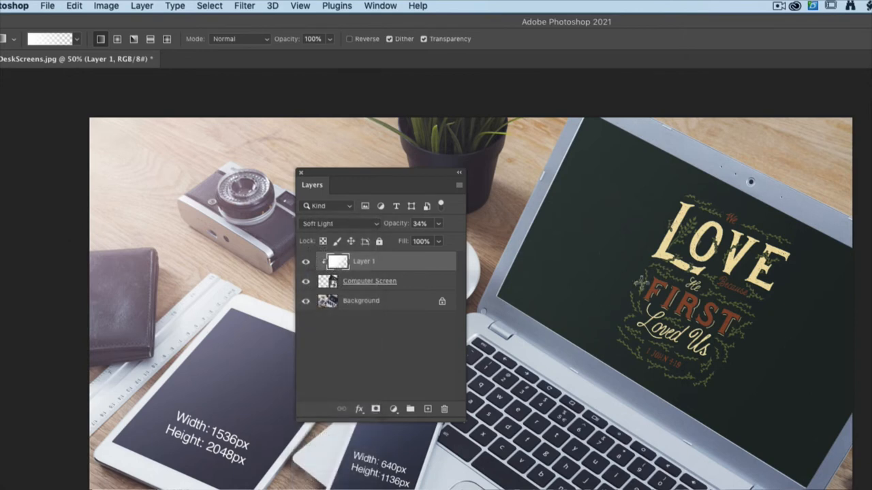
Step: Adjust the Soft Light gradient layer's opacity to 58%
click(414, 223)
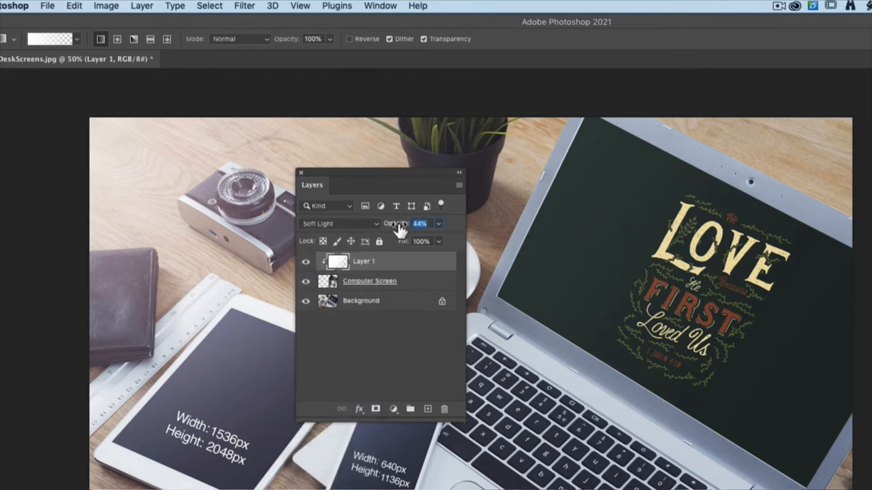
key(Up)
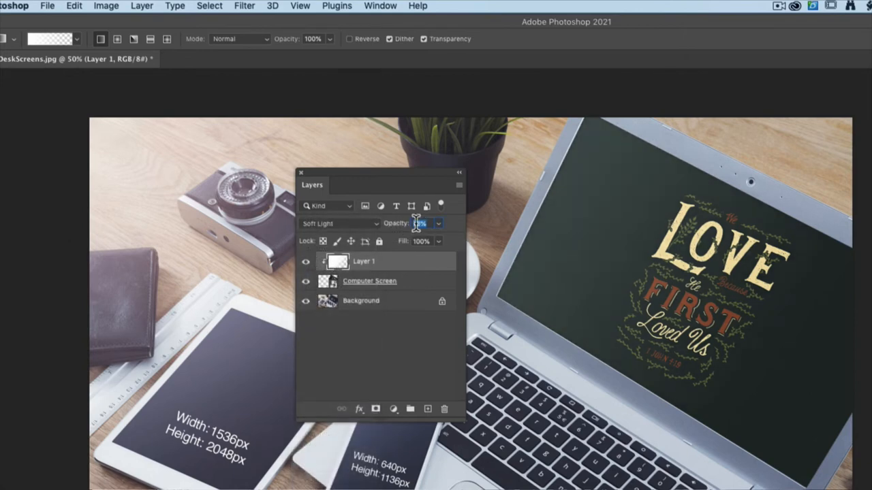
drag(416, 223, 409, 229)
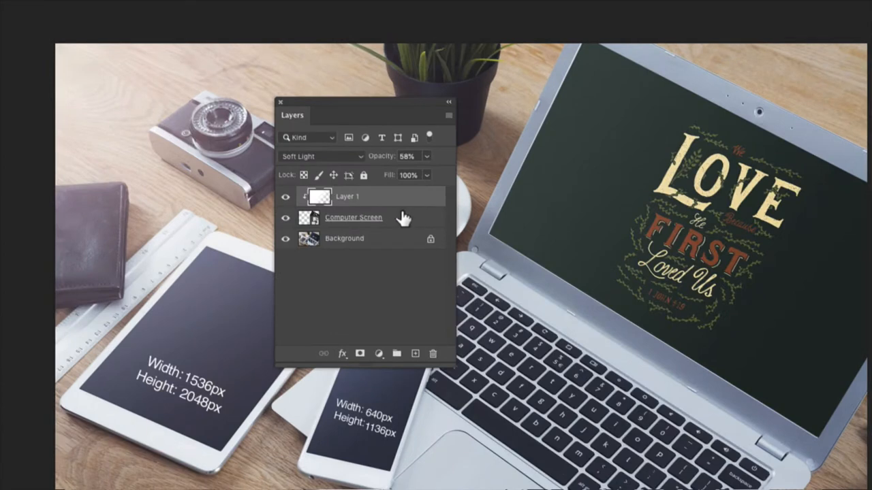
Step: Rename the clipped gradient layer Layer 1 as Shine
double_click(346, 197)
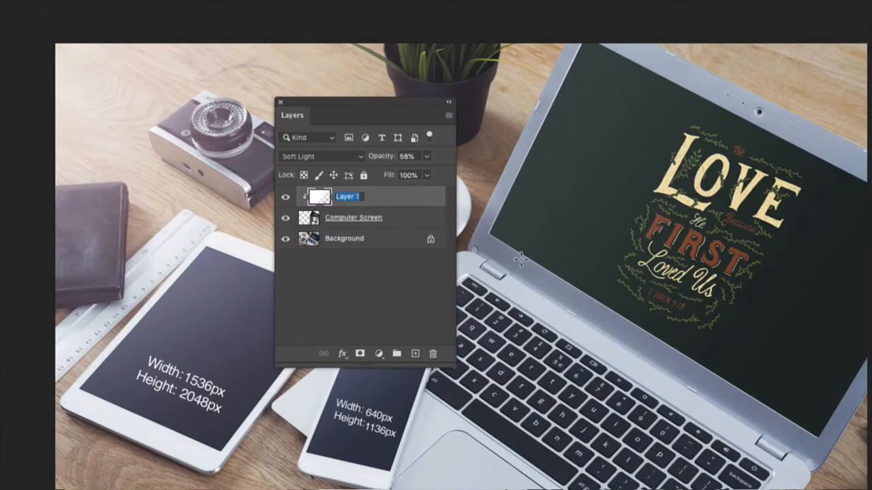
text(Sn)
text(ine)
key(Return)
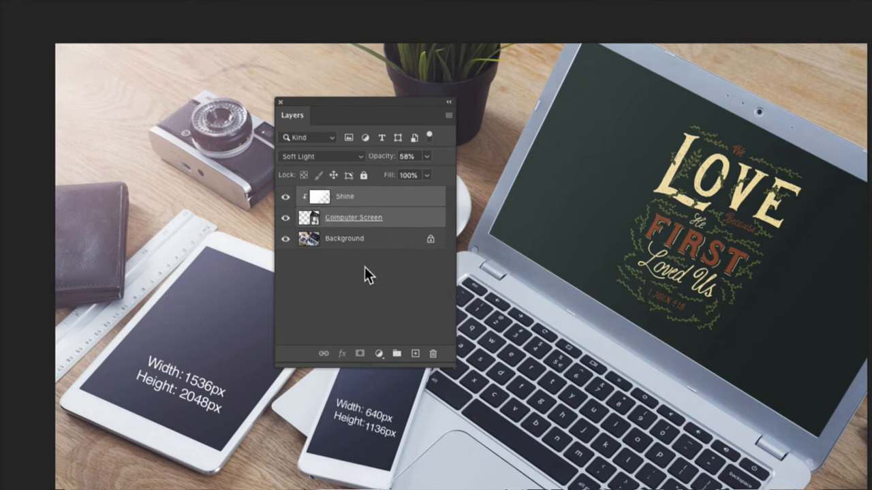
Step: Group the Shine and Computer Screen layers and name the group Computer Screen
click(397, 354)
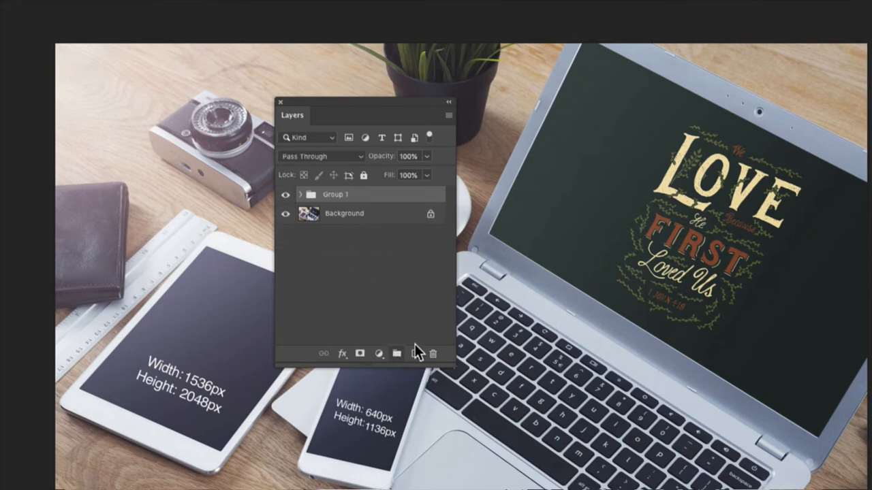
double_click(331, 195)
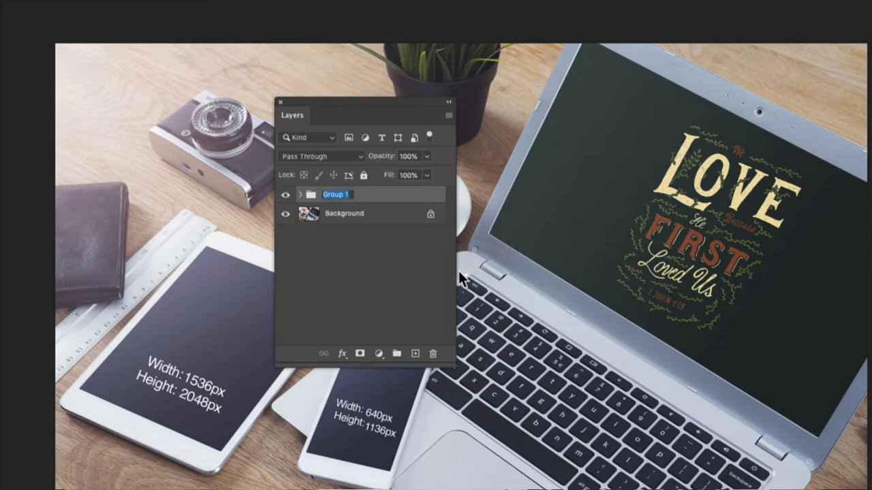
text(Computer Sc)
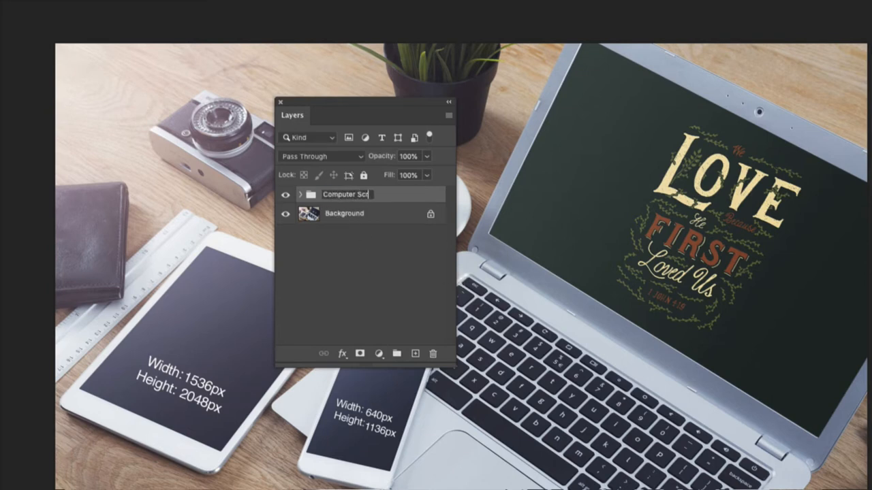
text(reen)
key(Return)
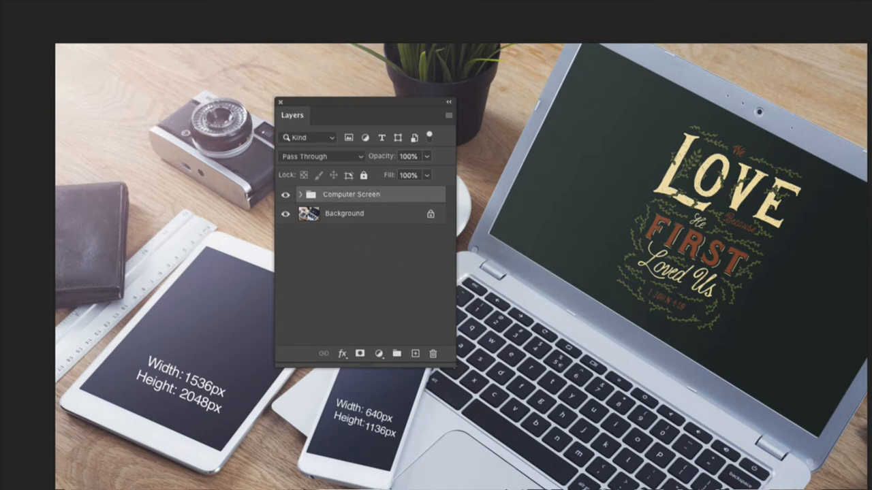
Step: Create a white 640 x 1136 px rectangle shape directly above the Background layer and move it up fully onto the canvas
click(378, 223)
drag(349, 99, 648, 127)
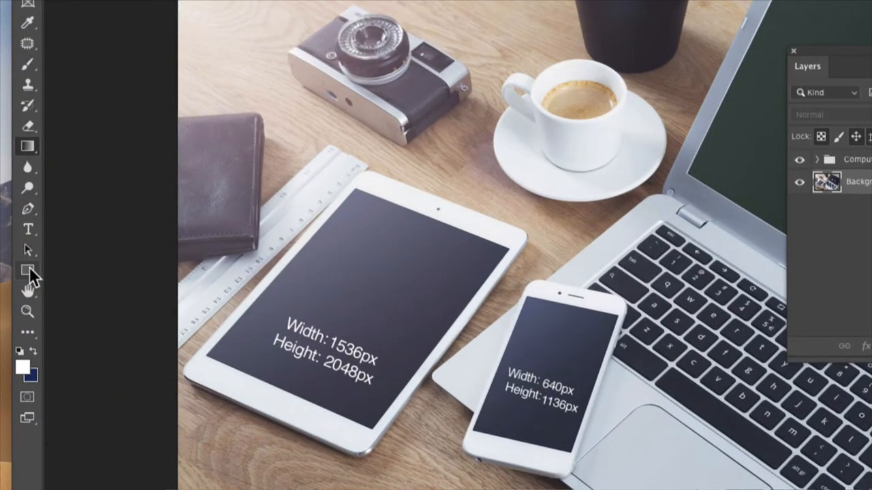
click(17, 268)
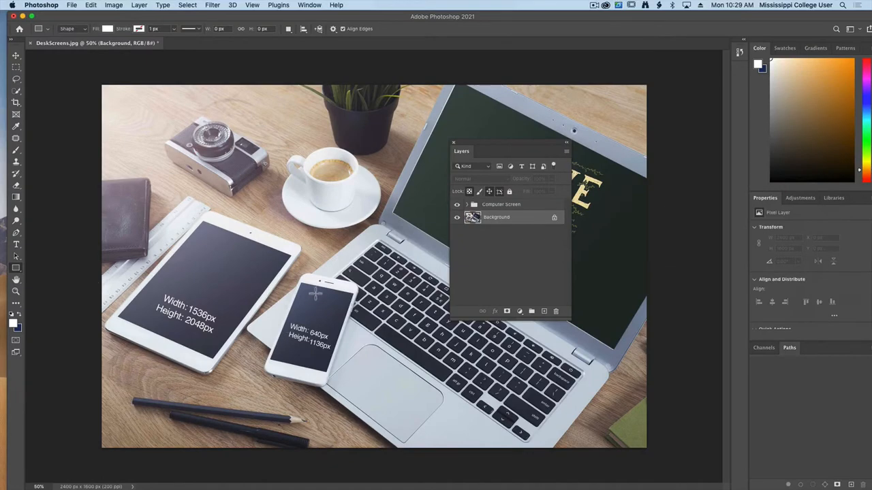
click(347, 390)
drag(308, 205, 360, 213)
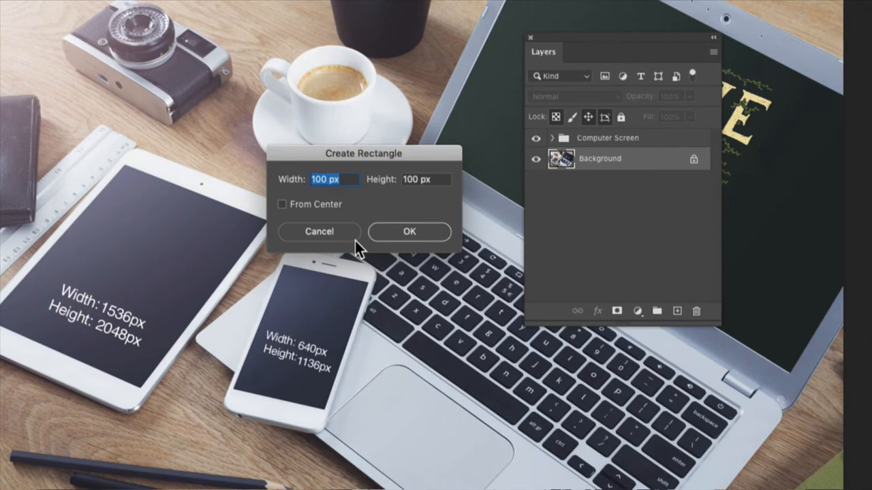
text(640)
key(Tab)
text(1)
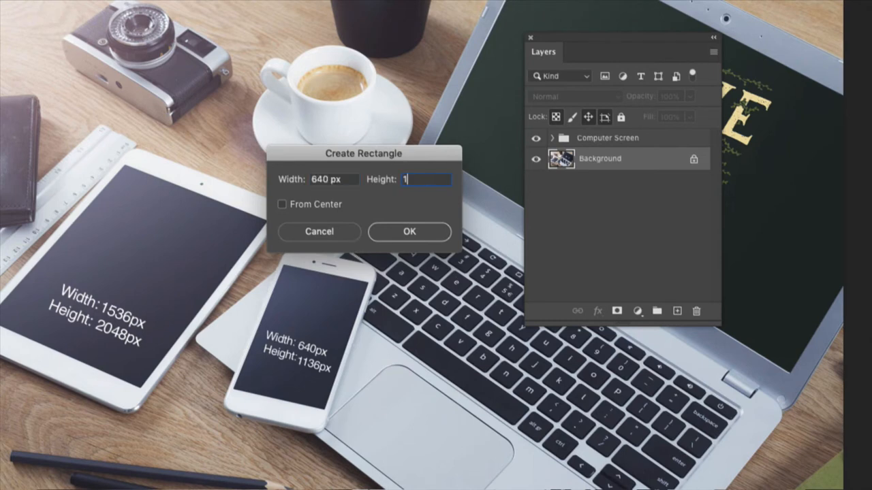
click(408, 233)
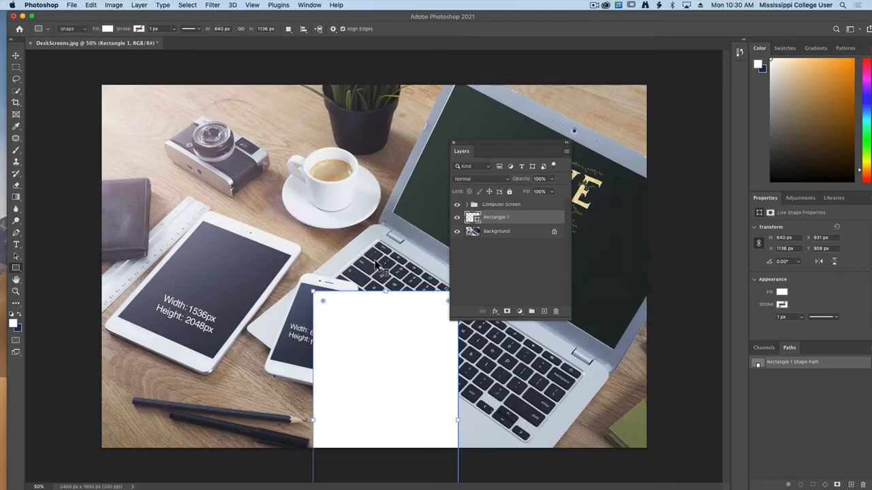
click(16, 55)
drag(372, 344, 356, 225)
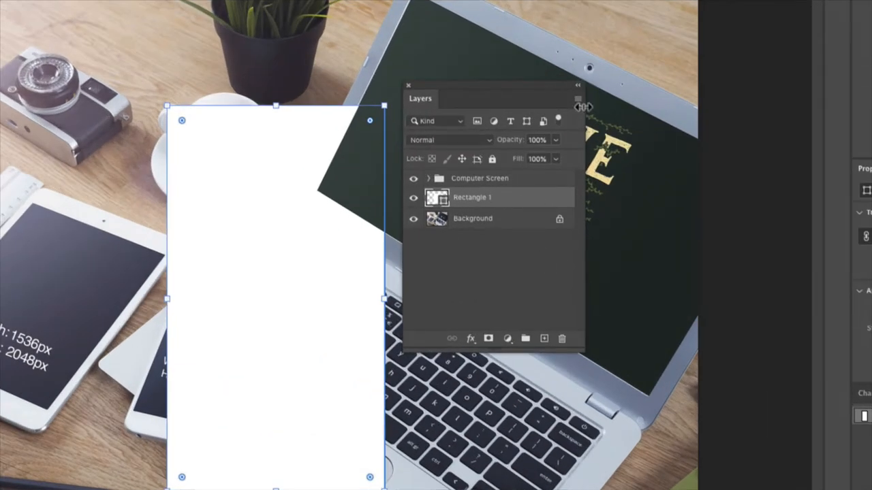
Step: Convert the white rectangle layer to a smart object and rename it Phone Screen
click(566, 150)
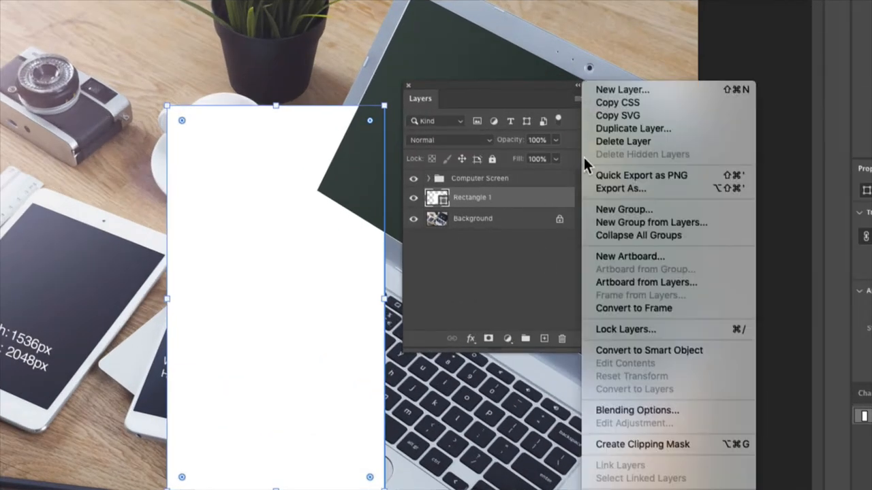
click(628, 352)
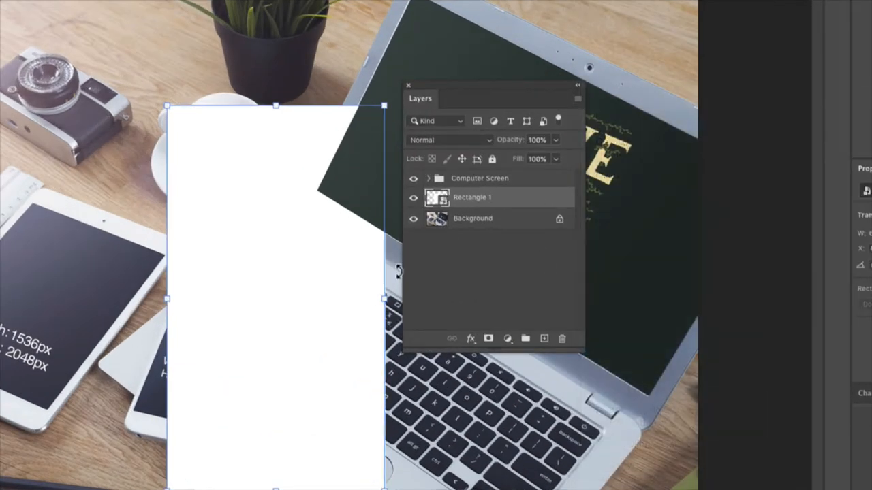
double_click(468, 198)
text(Phon)
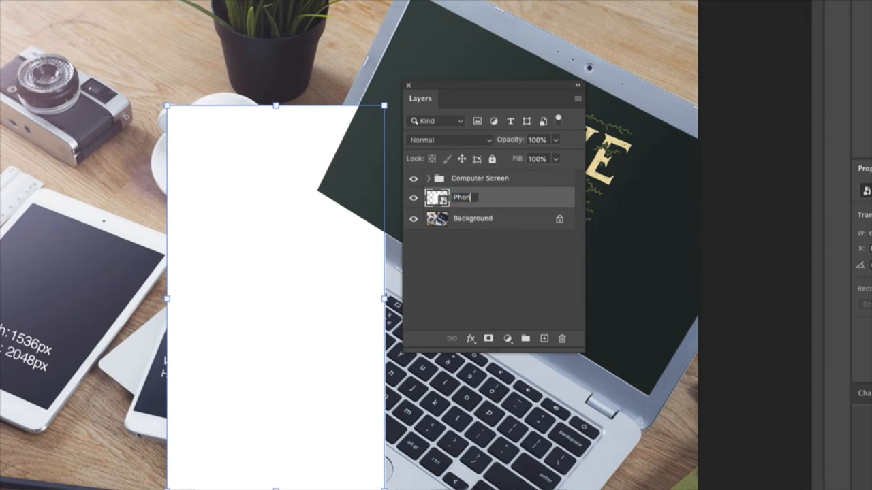
text(e Screen)
key(Return)
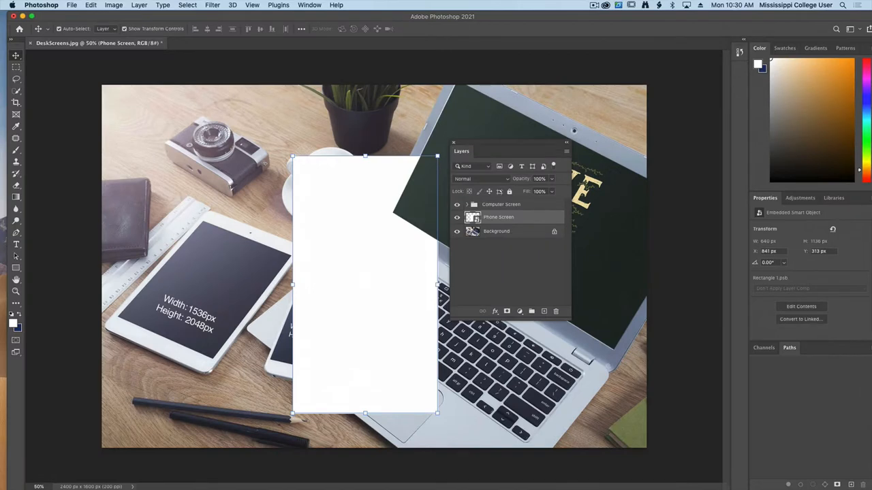
Step: Open the Phone Screen smart object's contents and place ScriptureTypeBackground.jpg as an embedded image
double_click(473, 218)
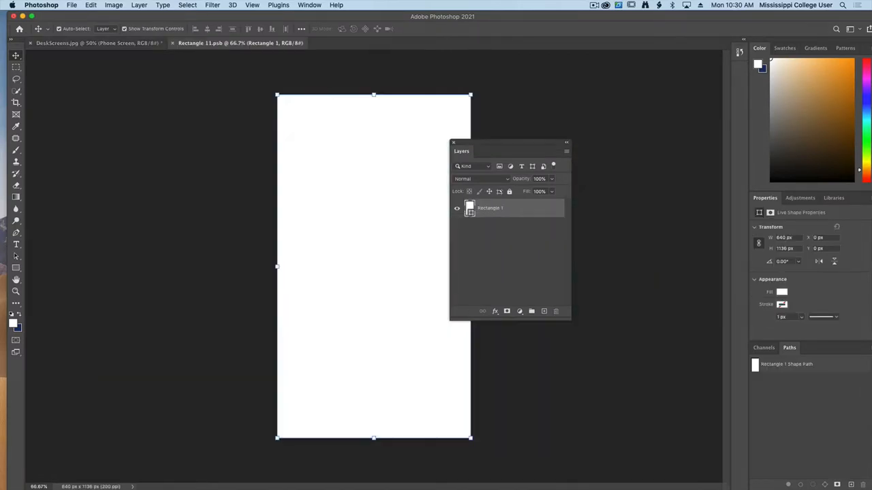
drag(511, 145, 567, 145)
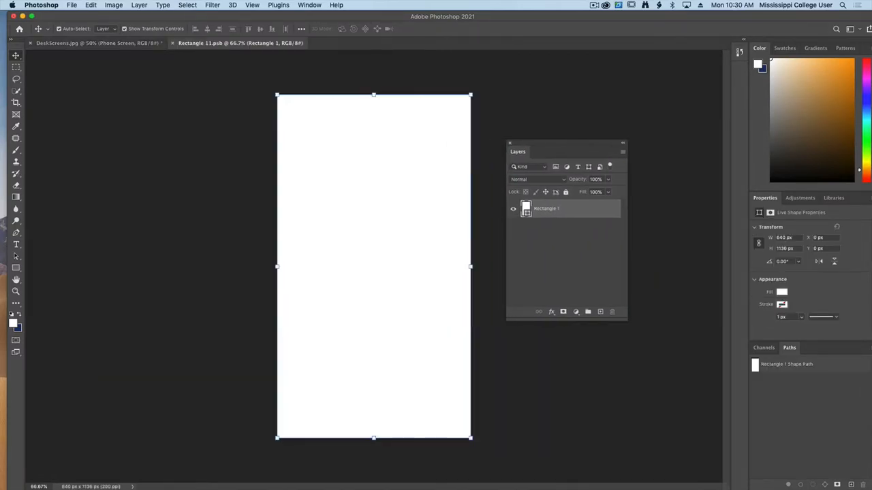
click(70, 4)
click(119, 179)
click(323, 125)
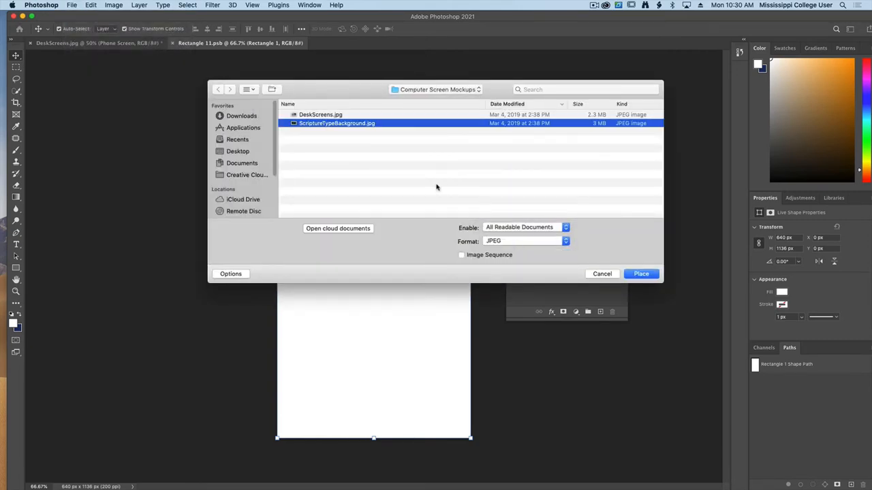
key(Return)
Step: Scale the placed artwork to about 14.37% with its lettering centred on the phone canvas, then save and close the smart object contents
drag(472, 272, 868, 254)
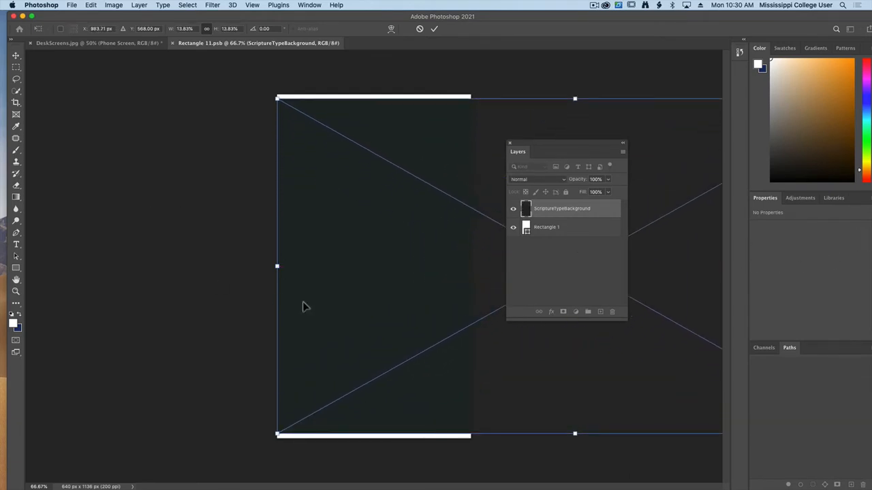
drag(278, 269, 236, 268)
drag(381, 286, 210, 281)
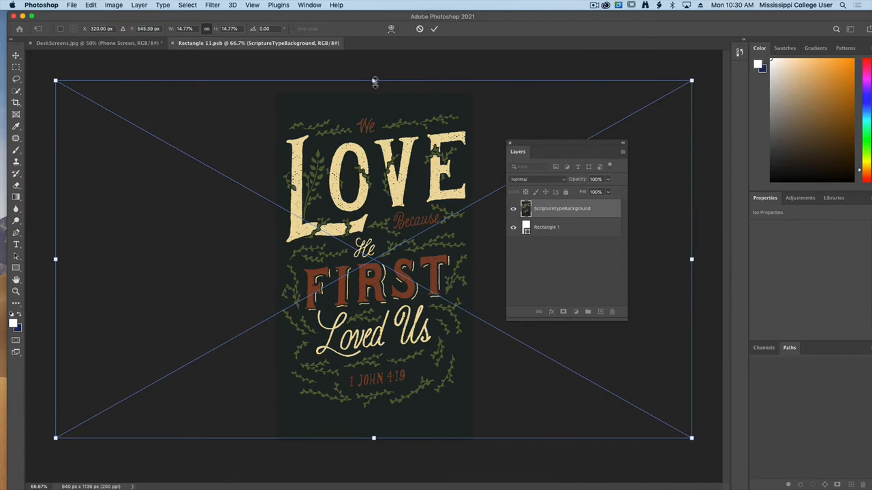
drag(374, 81, 374, 89)
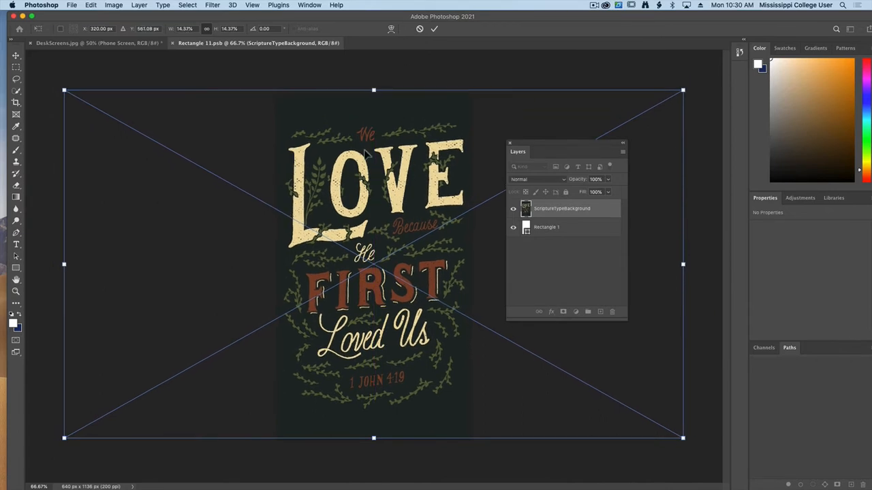
key(Return)
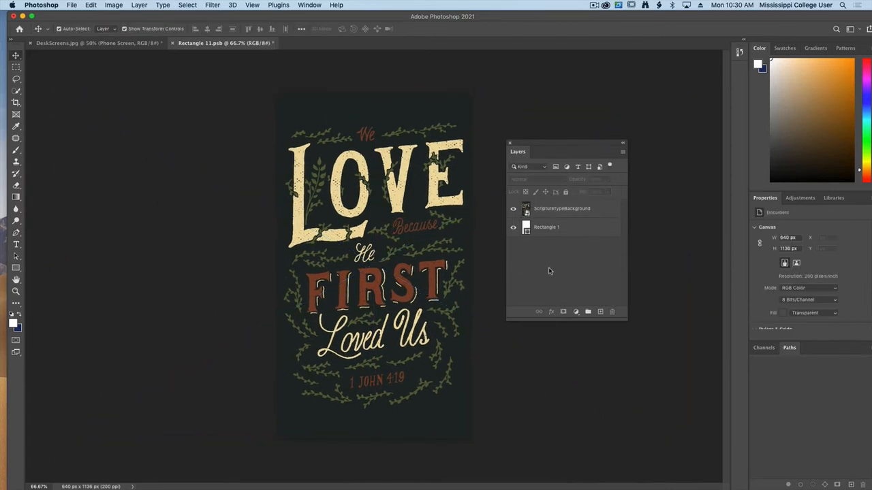
key(super+s)
click(172, 43)
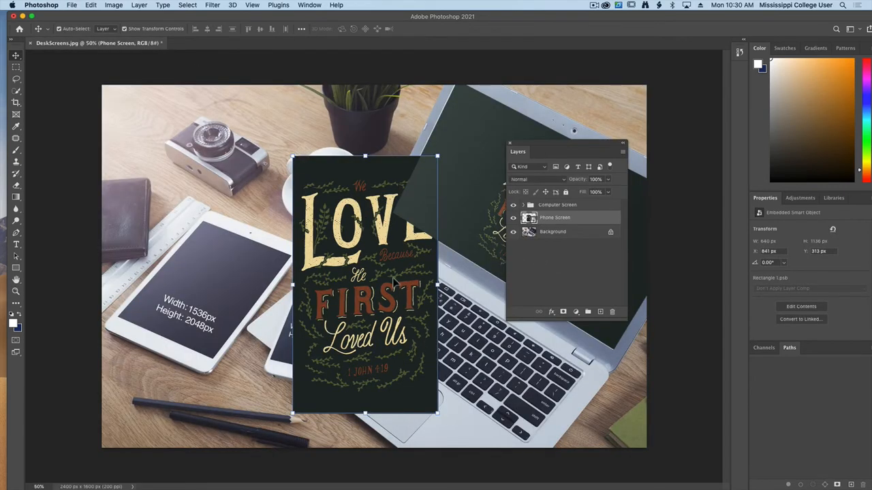
Step: Distort the Phone Screen layer so its four corners roughly match the corners of the white phone's display
drag(394, 281, 399, 249)
scroll(371, 314, up, 1)
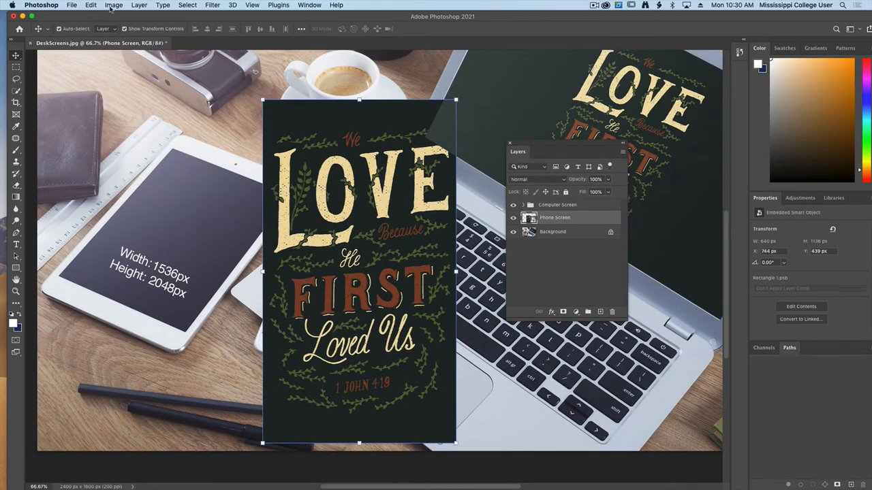
click(139, 5)
mouse_move(113, 5)
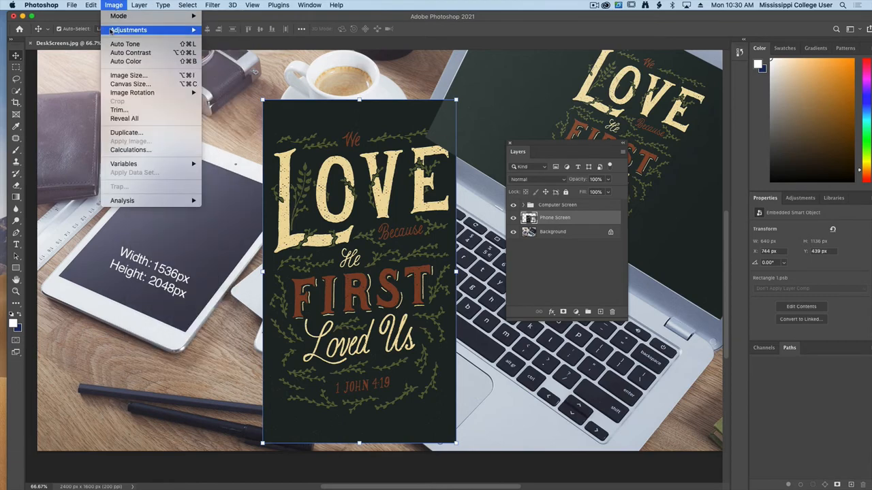
mouse_move(111, 31)
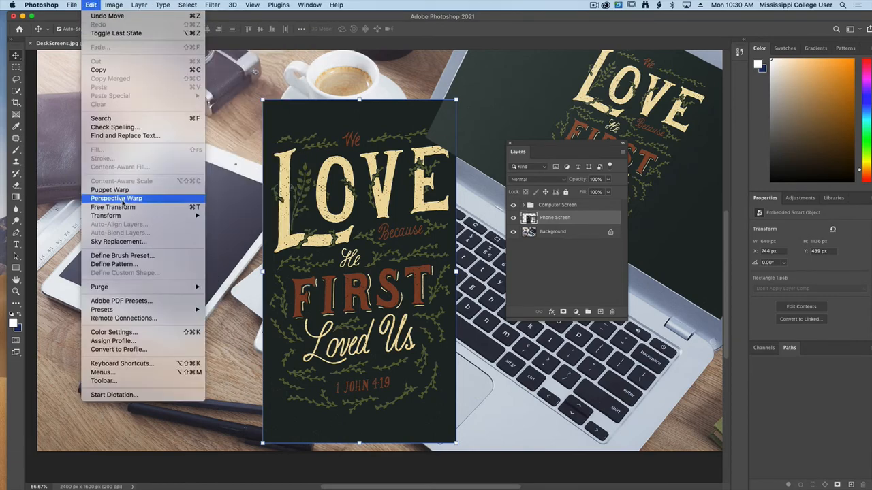
mouse_move(170, 216)
click(256, 248)
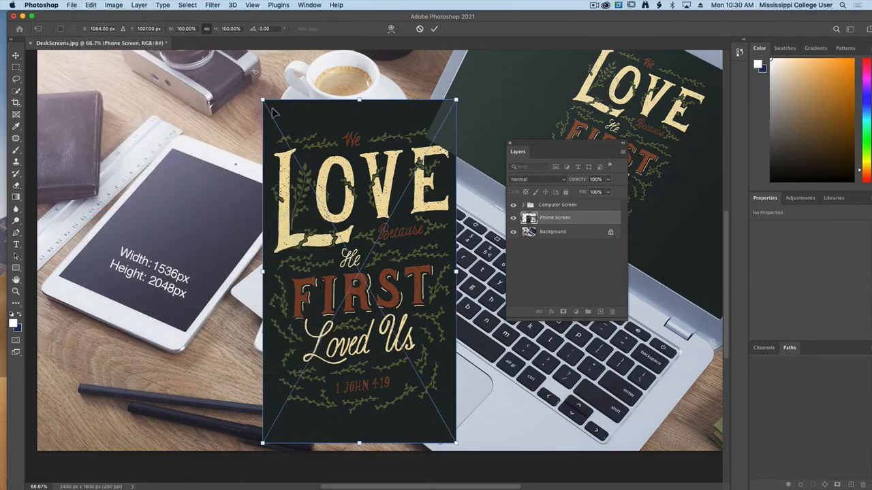
drag(262, 100, 302, 231)
drag(462, 103, 378, 234)
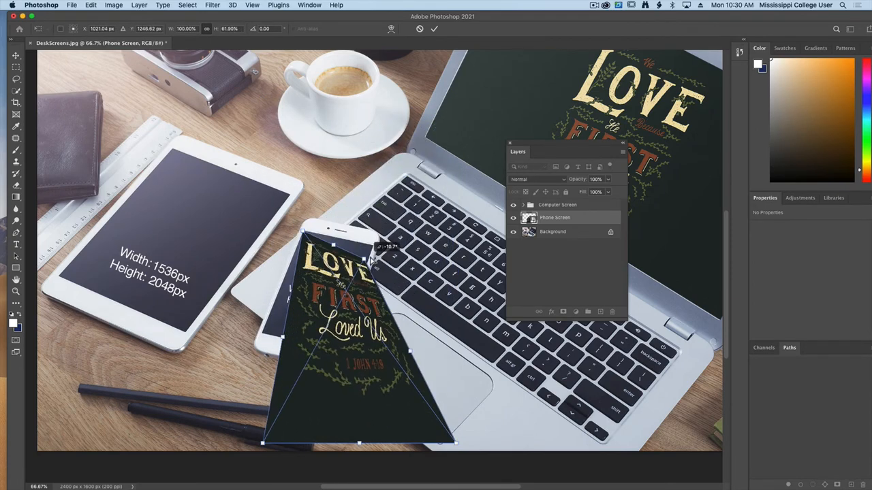
drag(455, 444, 339, 352)
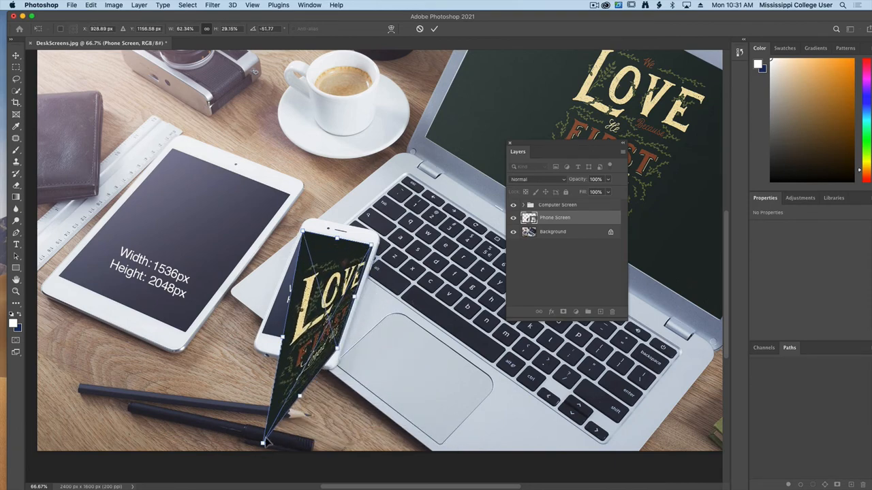
drag(262, 443, 259, 339)
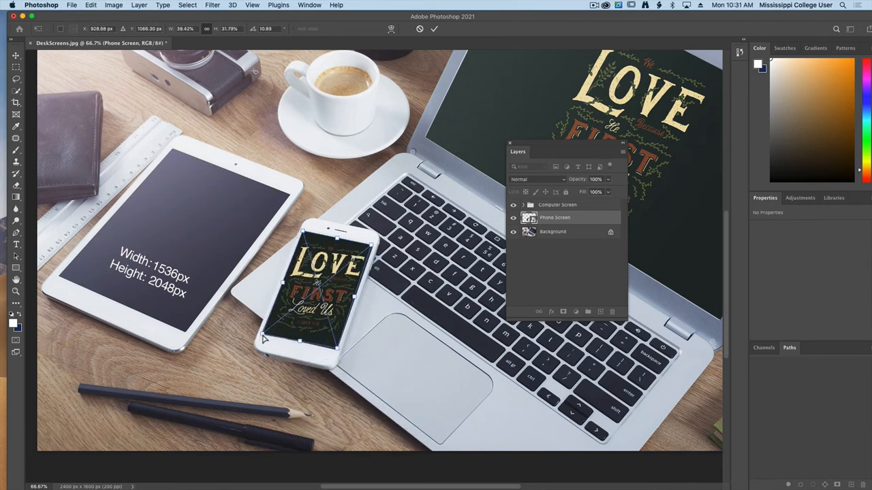
Step: Fine-tune the four distorted corners of the Phone Screen artwork to the exact edges of the phone's display and apply the transform
key(super+plus)
key(super+plus)
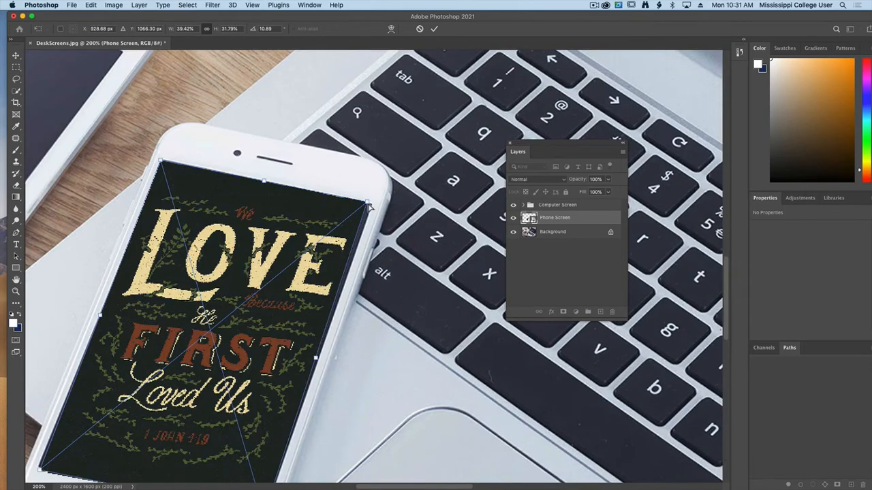
drag(368, 207, 388, 191)
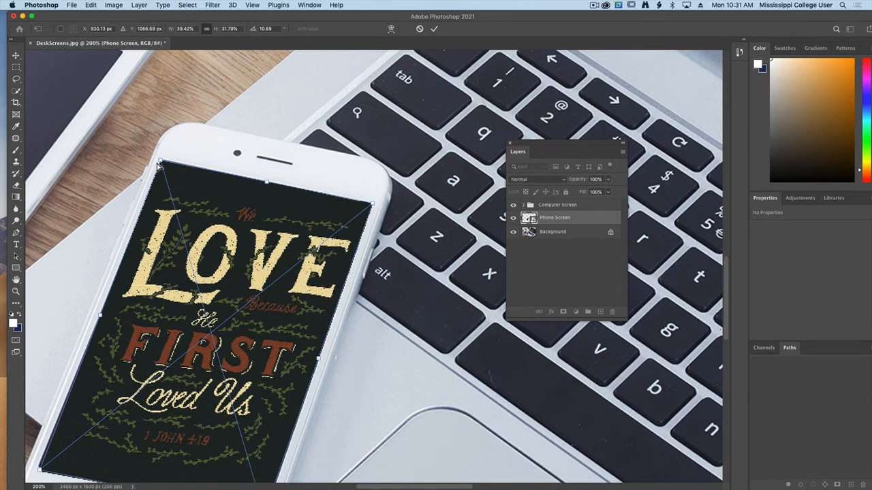
drag(163, 161, 164, 160)
drag(173, 340, 225, 194)
drag(95, 328, 90, 322)
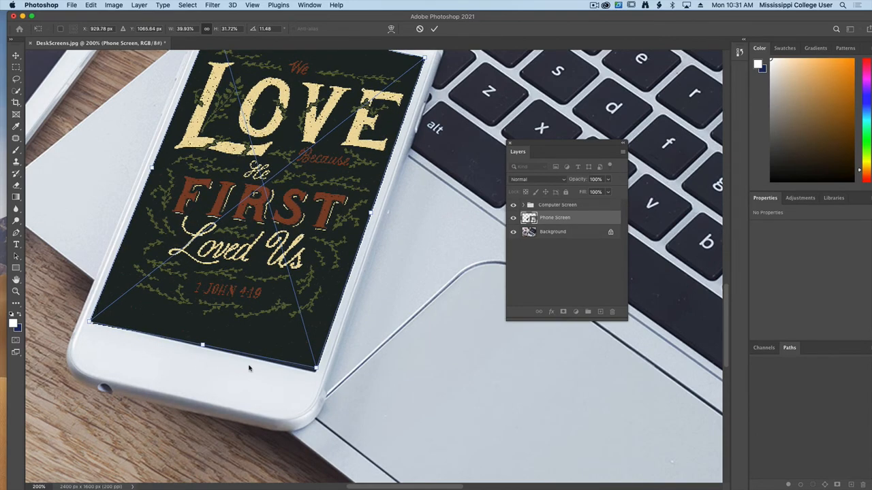
drag(318, 370, 316, 372)
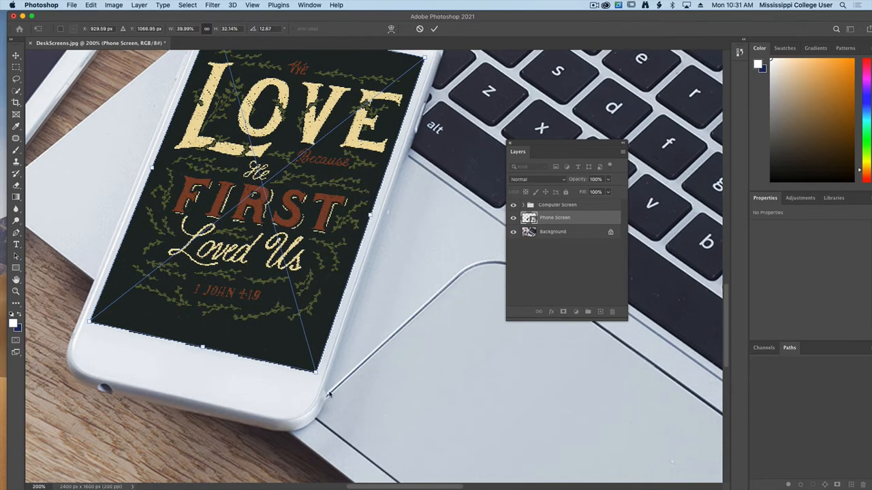
click(435, 29)
Step: Add a new layer above Phone Screen and draw a white-to-transparent gradient diagonally from above the phone to its lower edge
key(super+0)
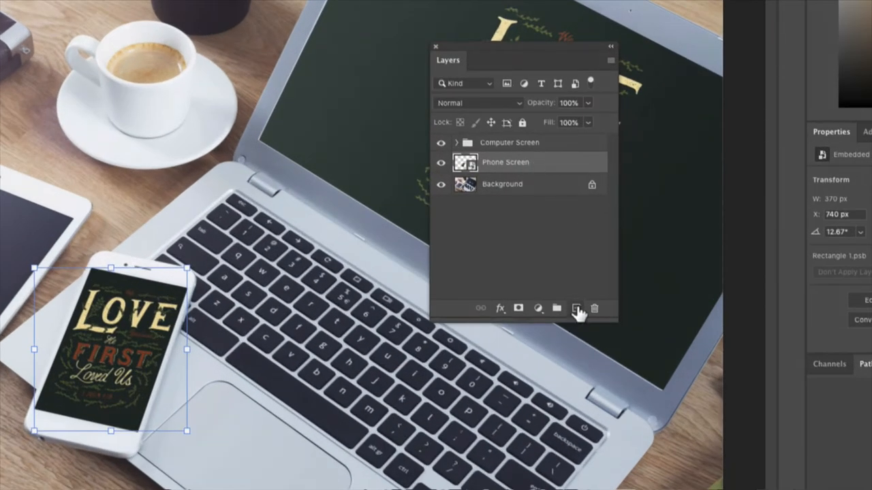
click(577, 310)
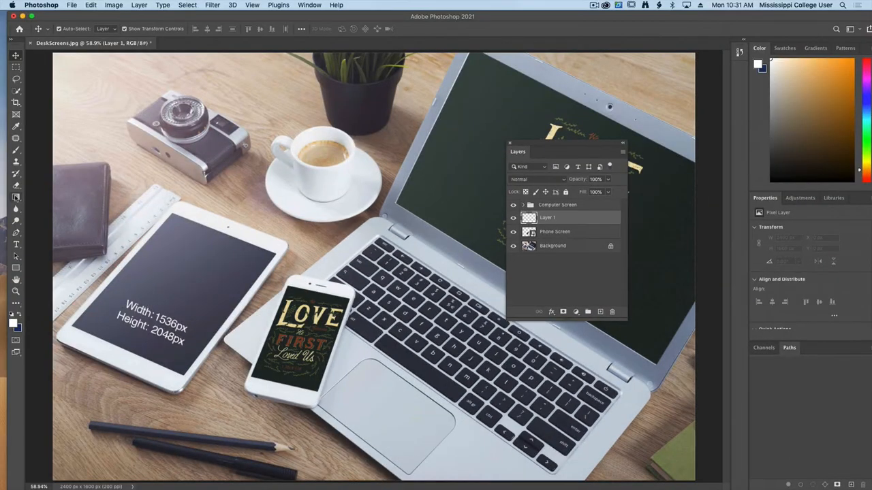
click(16, 197)
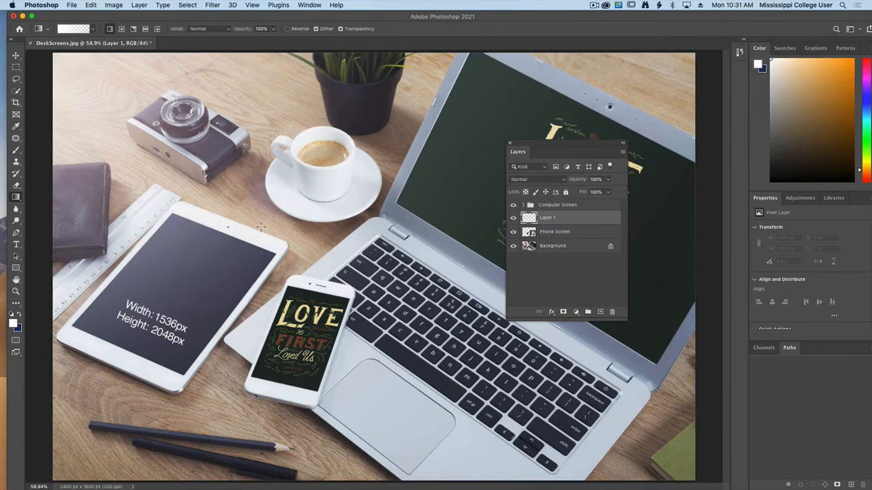
drag(259, 207, 335, 402)
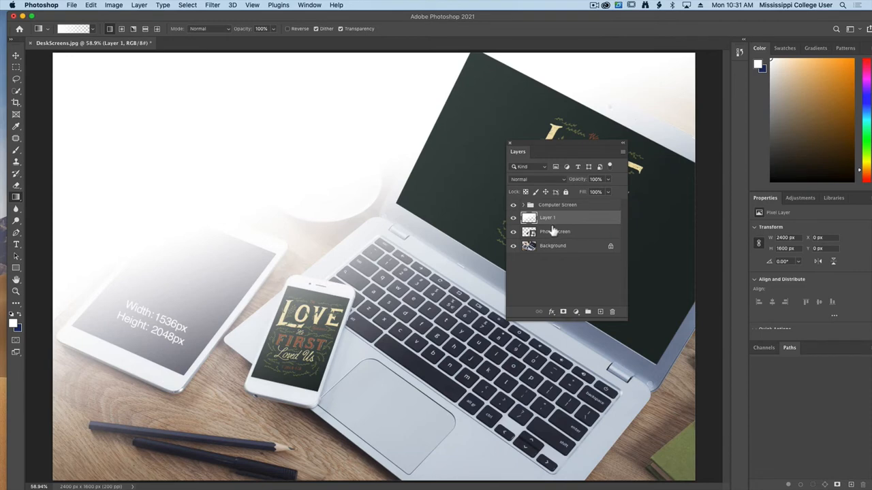
Step: Clip the gradient layer to the Phone Screen layer and set its blend mode to Soft Light at 100% opacity
click(139, 5)
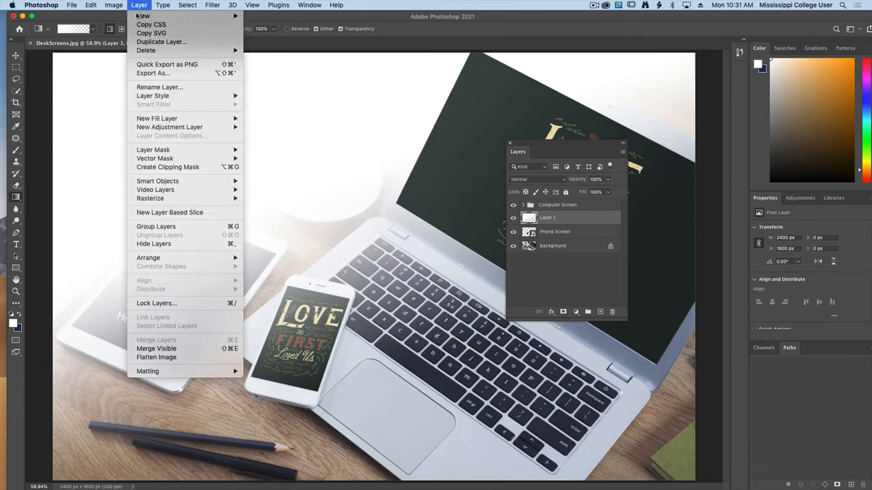
click(153, 167)
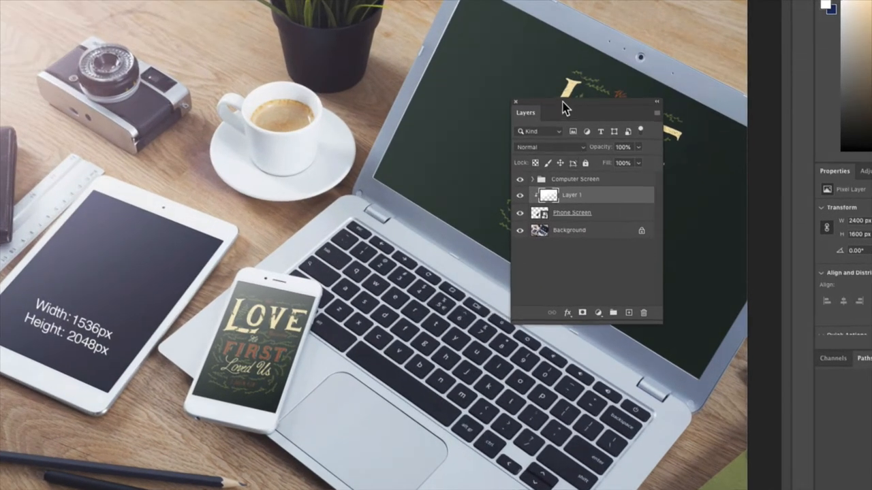
drag(550, 145, 420, 219)
drag(457, 249, 440, 255)
click(440, 255)
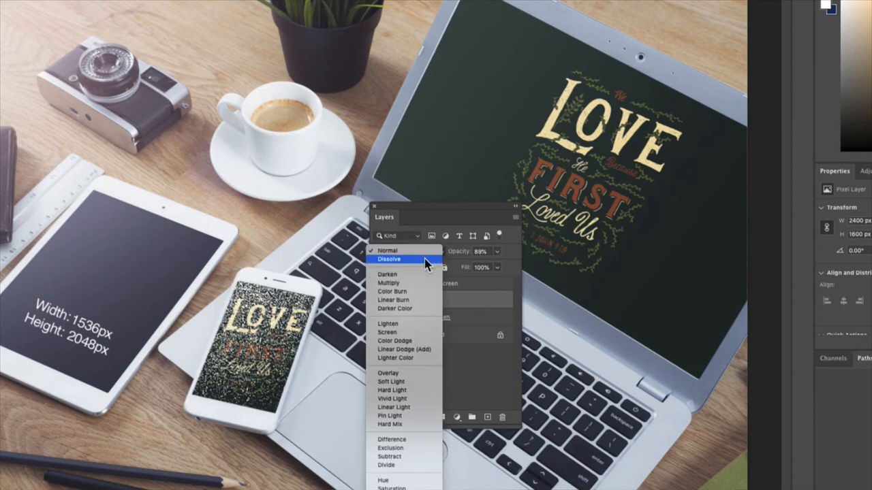
click(418, 382)
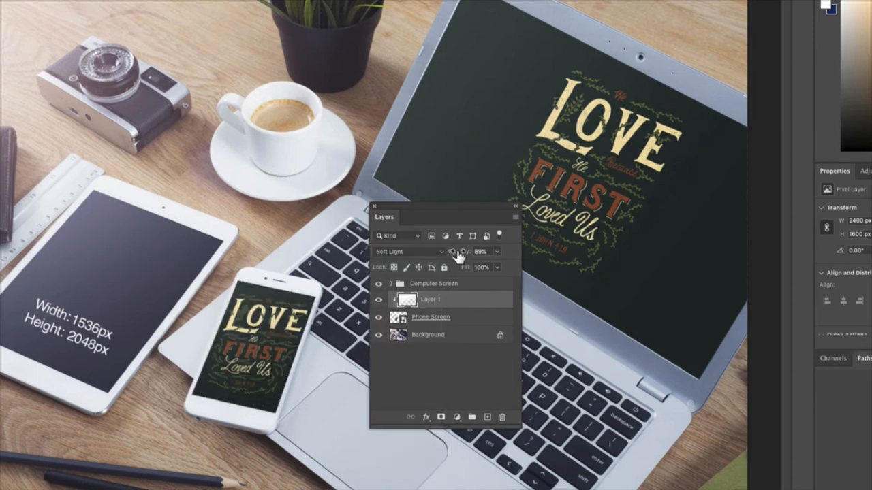
drag(457, 250, 486, 252)
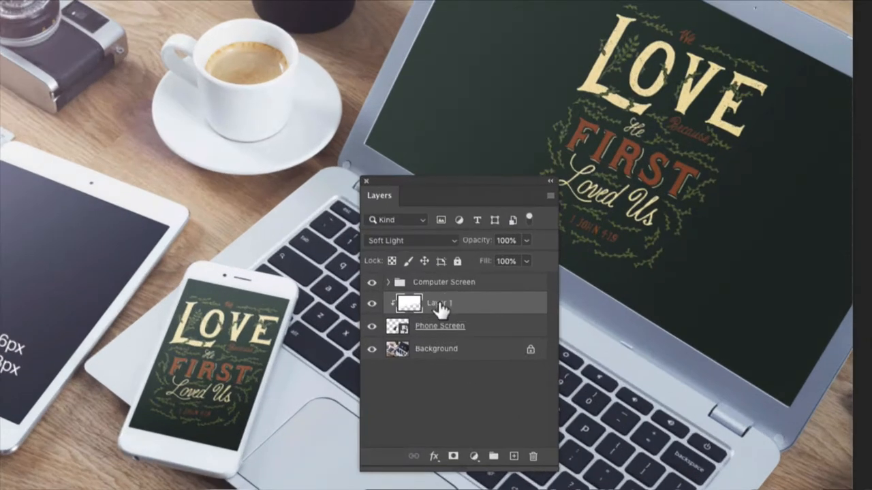
Step: Rename the clipped gradient layer as Shine
double_click(439, 304)
text(Shine)
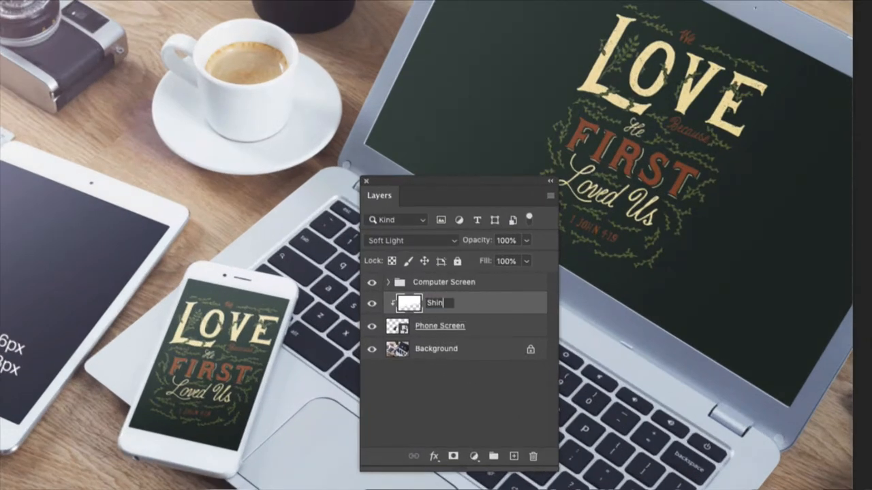
key(Return)
Step: Group the Shine and Phone Screen layers, name the group Phone Screen, and deselect all layers
shift+click(489, 328)
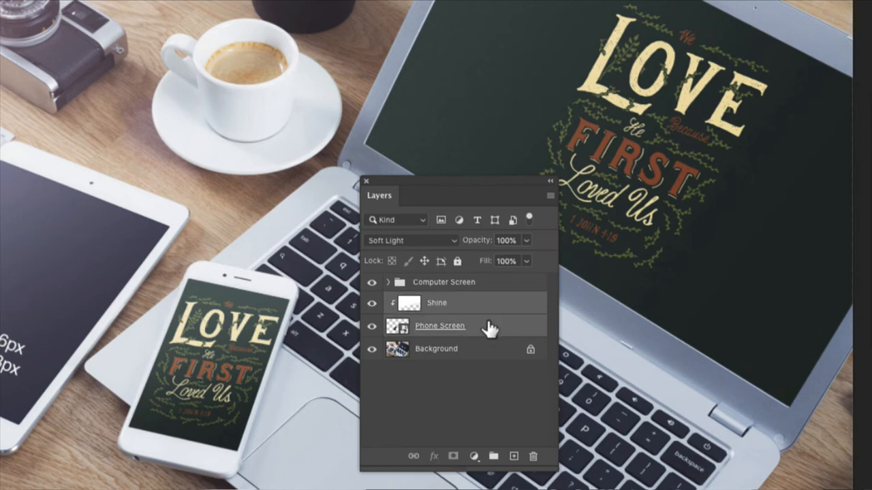
click(492, 456)
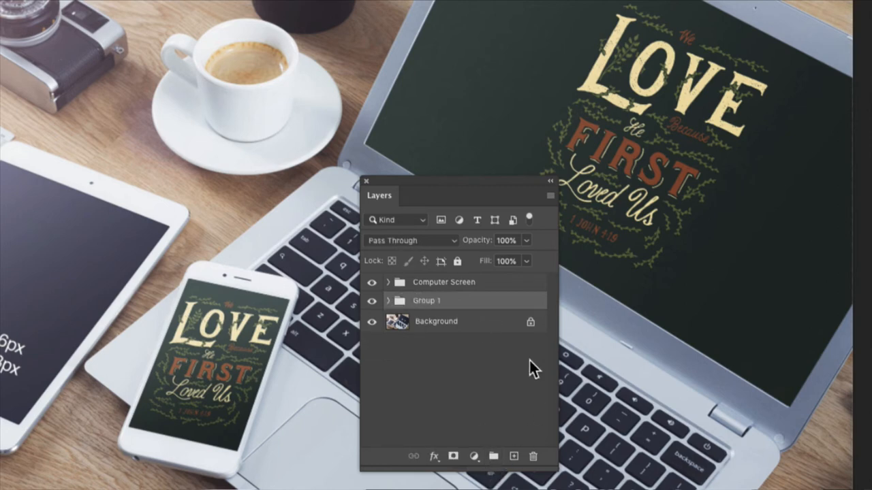
double_click(424, 302)
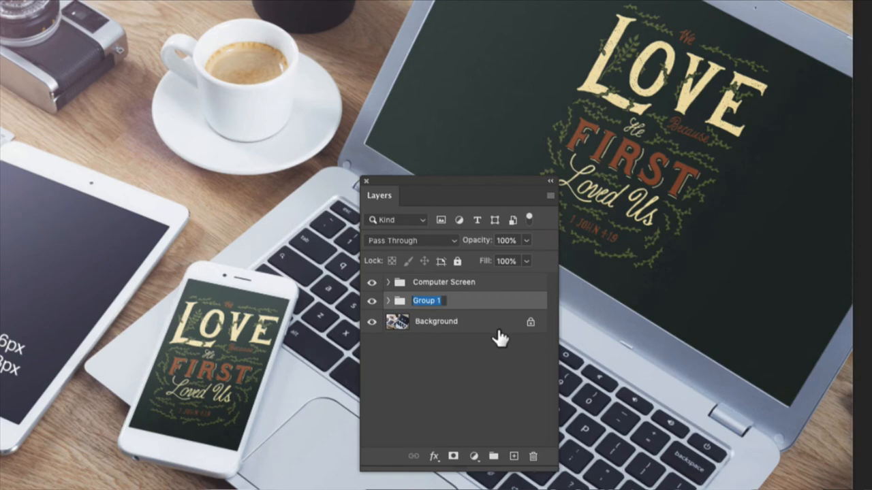
text(Phone Screen)
key(Return)
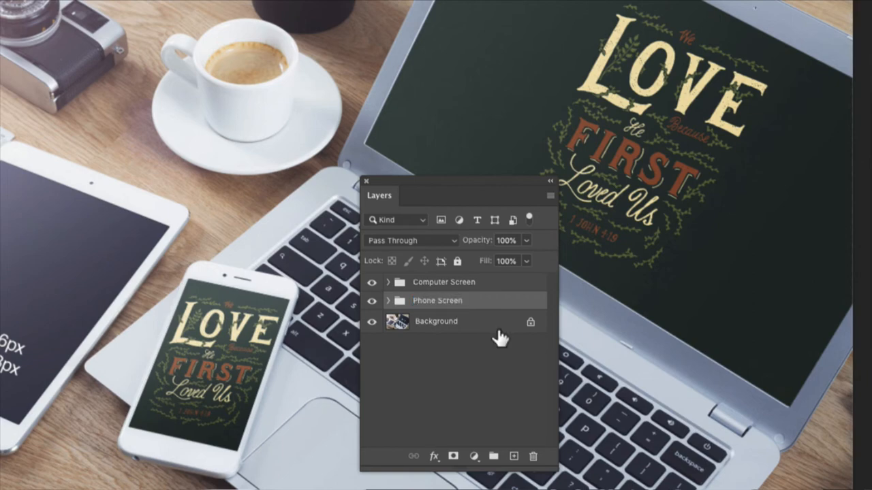
click(452, 366)
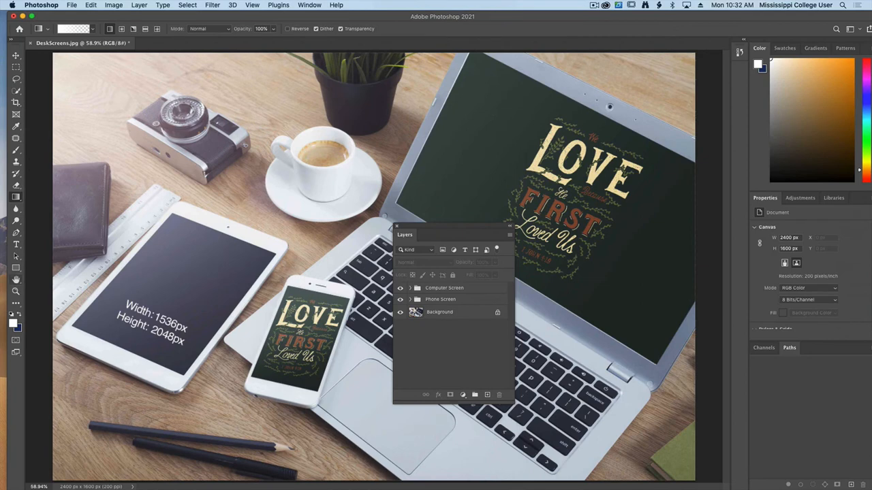
Step: Create a white rectangle shape 1536 px wide and 2048 px high for the tablet display
key(u)
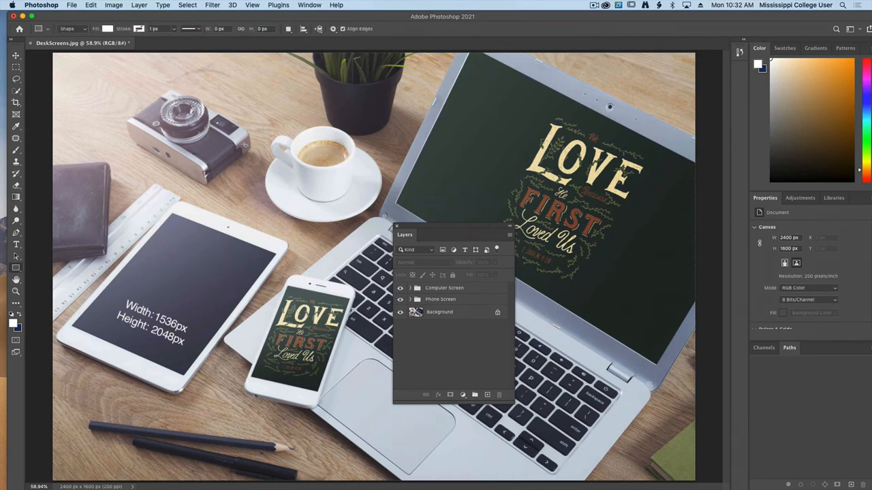
click(351, 242)
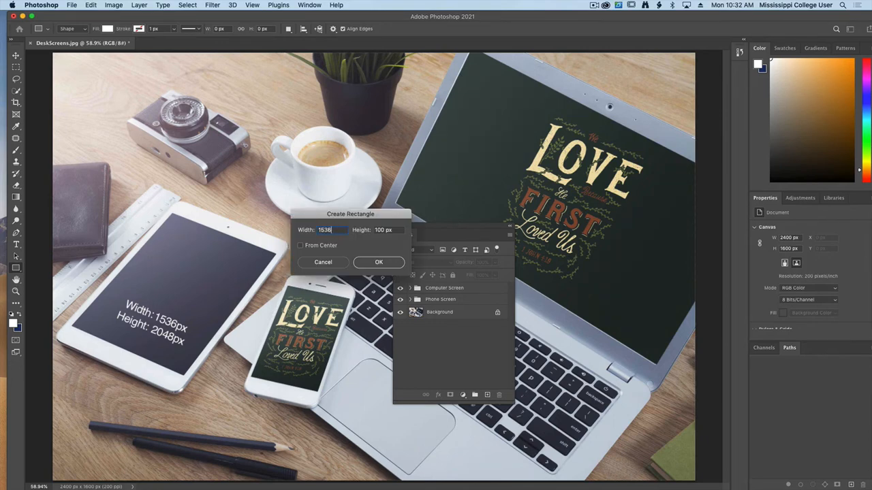
key(Tab)
click(379, 262)
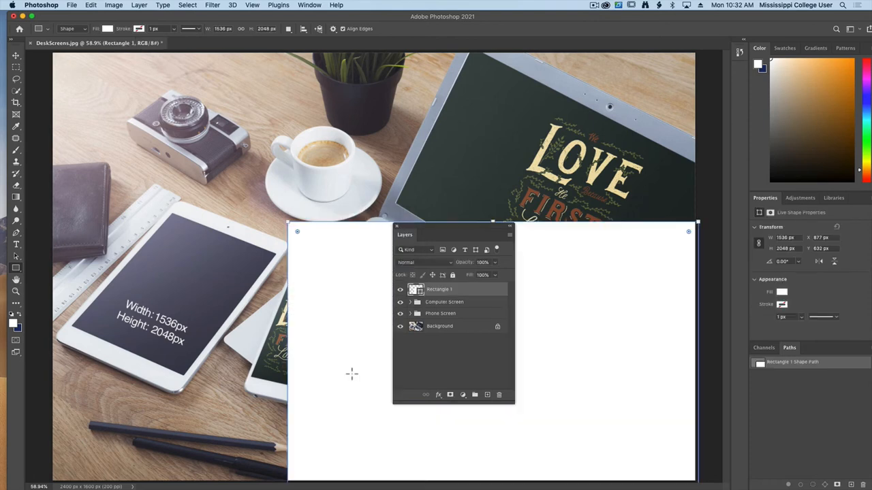
Step: Move the rectangle toward the tablet and scale it proportionally to about 60.36%
click(15, 55)
drag(344, 304, 235, 227)
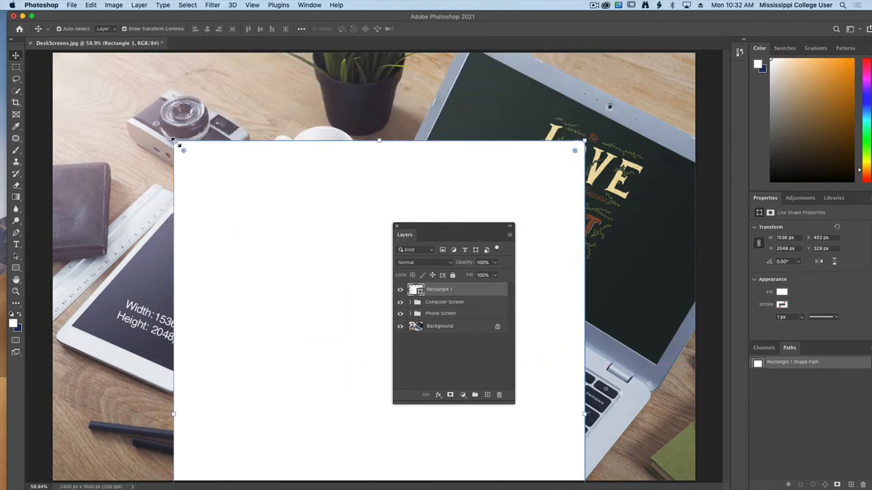
key(super+t)
drag(176, 143, 266, 230)
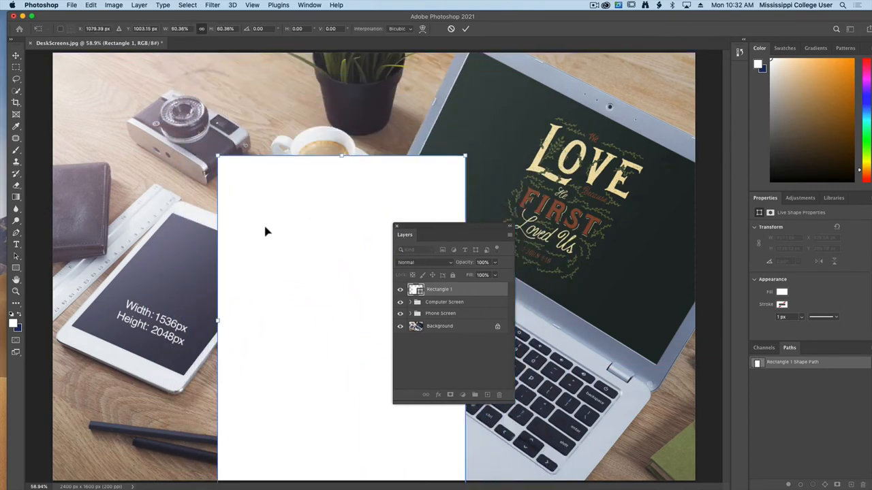
key(Return)
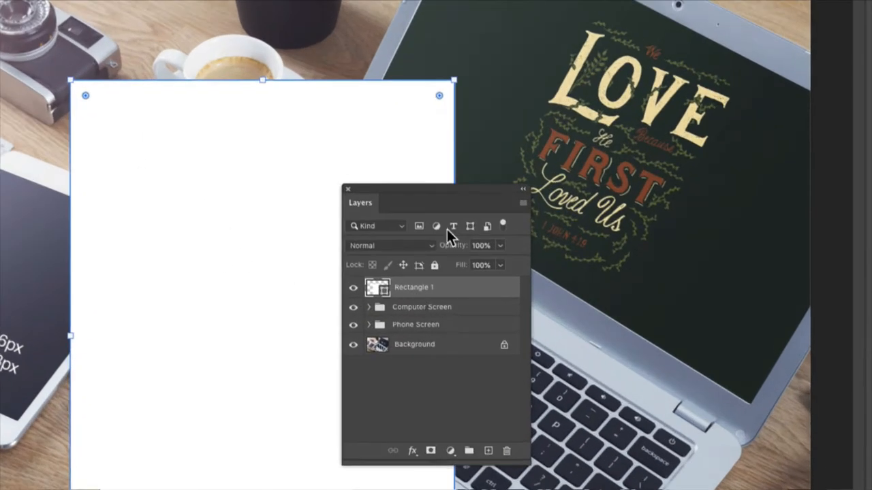
Step: Convert the rectangle to a smart object and rename its layer as Tablet Screen
click(523, 202)
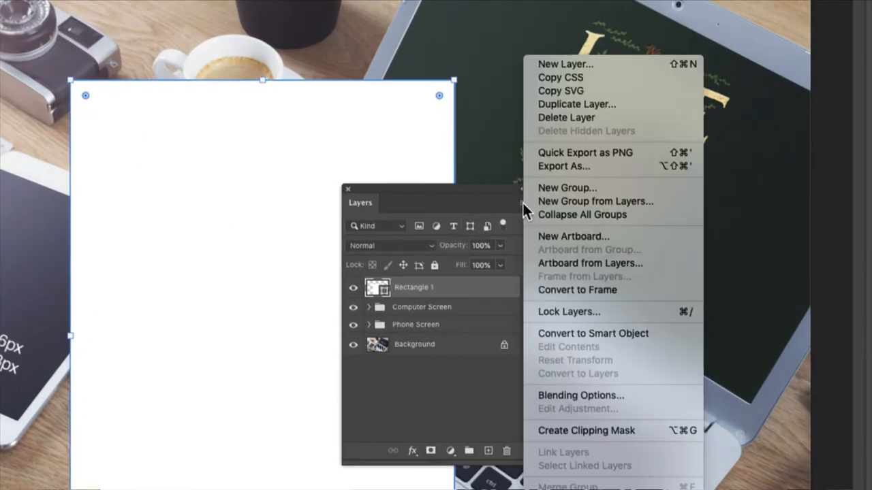
click(542, 335)
double_click(410, 288)
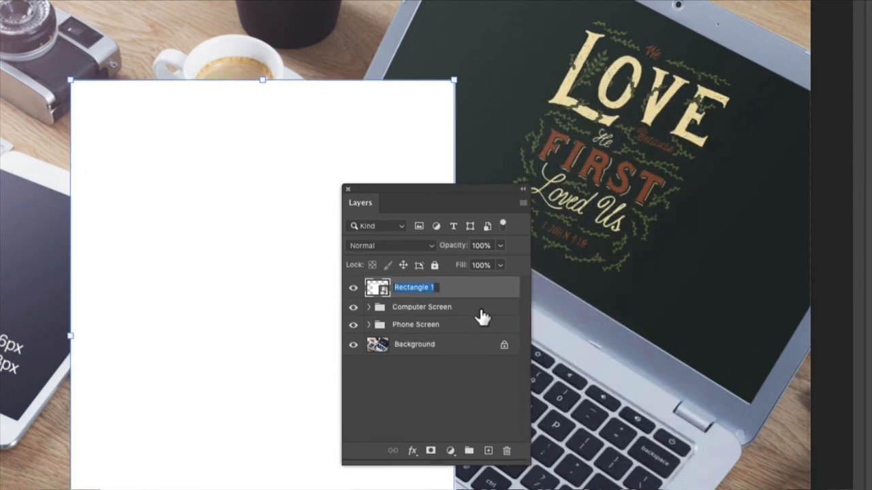
text(Tablet Screen)
key(Return)
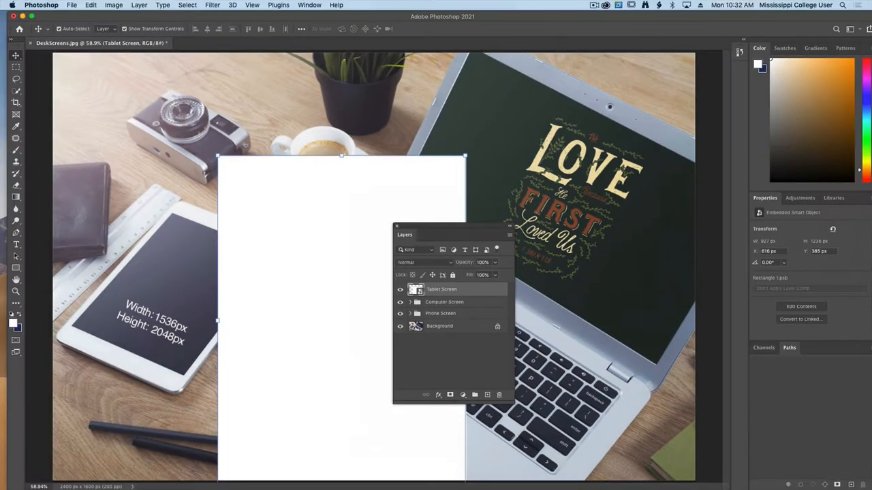
Step: Move the Tablet Screen layer closer to the tablet and distort its four corners to roughly match the tablet's display
drag(334, 236, 293, 225)
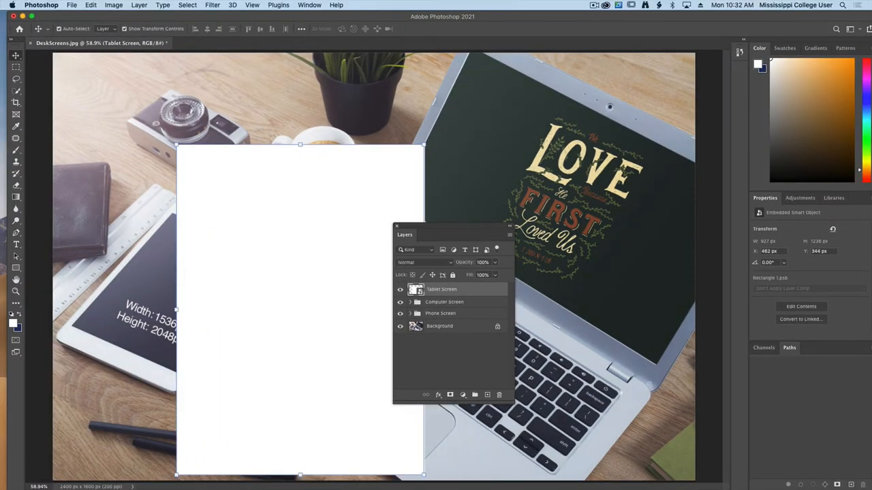
click(93, 5)
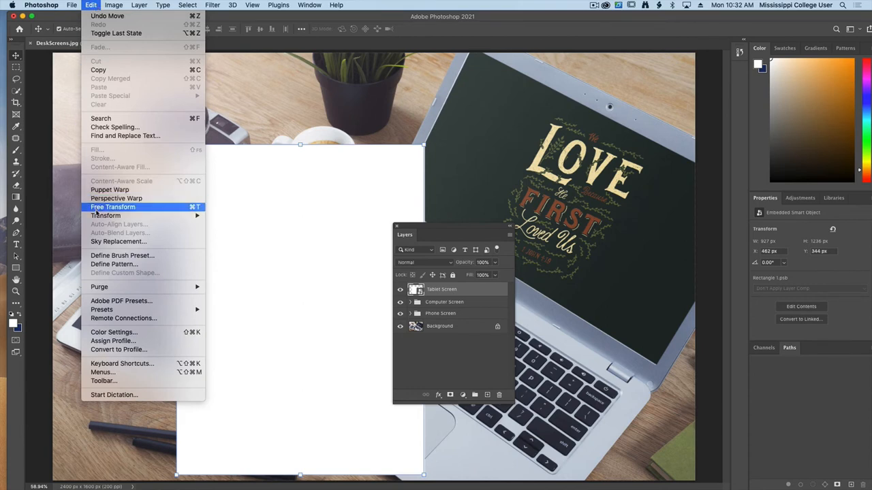
mouse_move(104, 216)
click(227, 256)
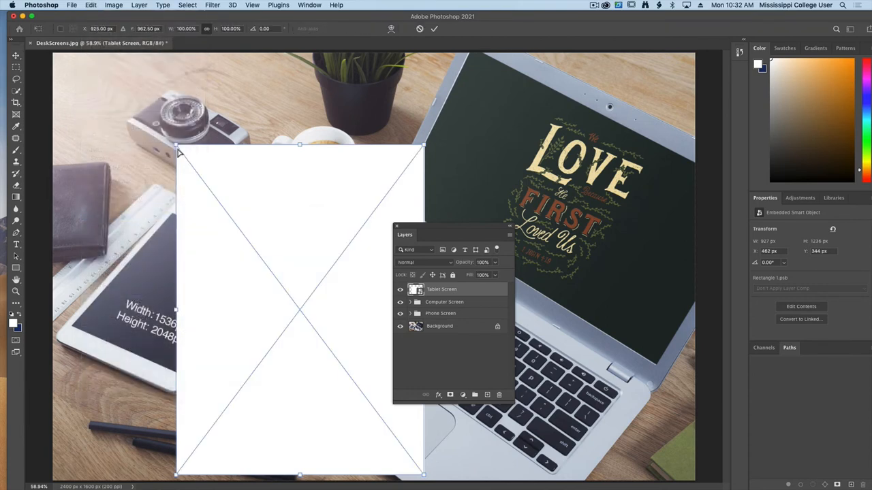
drag(177, 145, 172, 213)
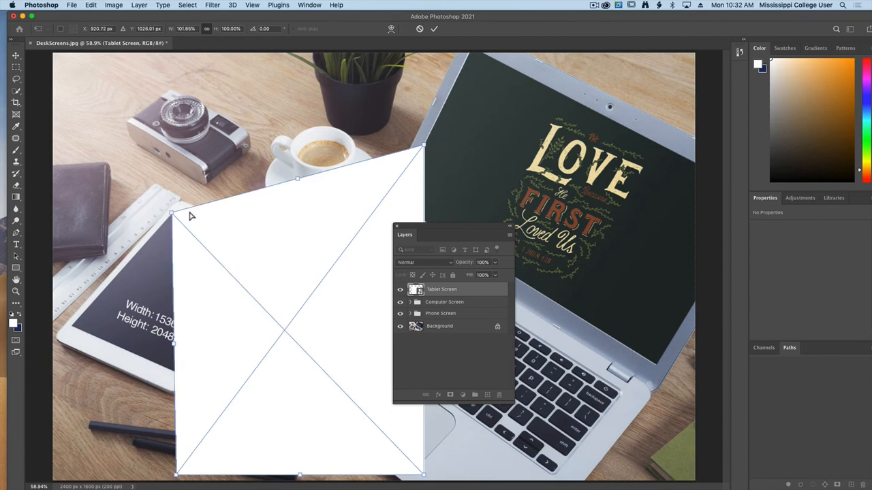
drag(424, 147, 278, 256)
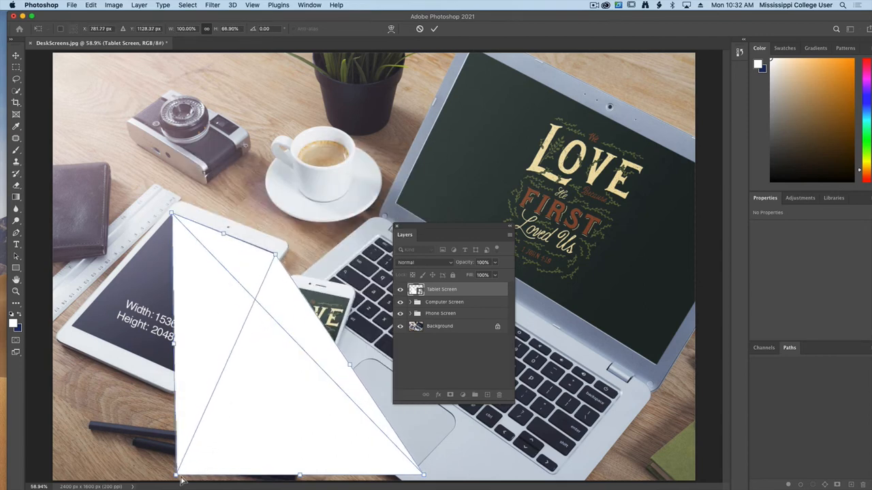
drag(181, 477, 70, 329)
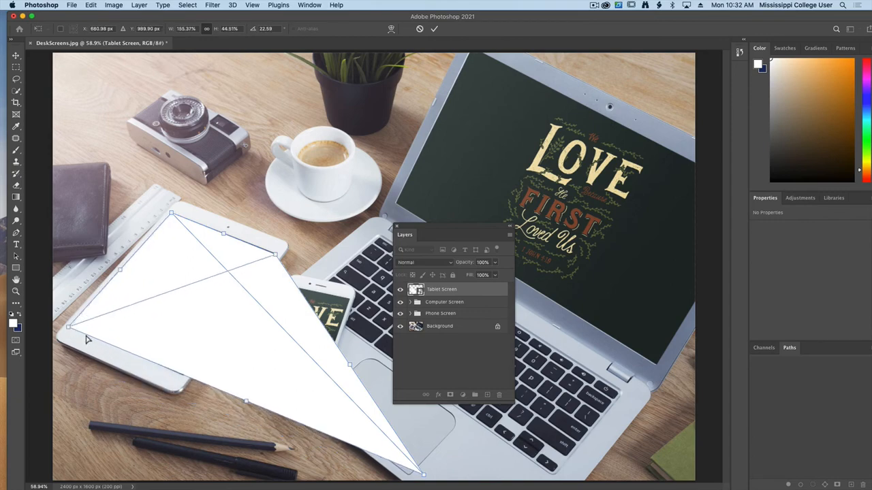
drag(424, 477, 184, 383)
Step: Fine-tune the distorted corners of Tablet Screen to the exact edges of the tablet's display and apply the transform
key(super+equal)
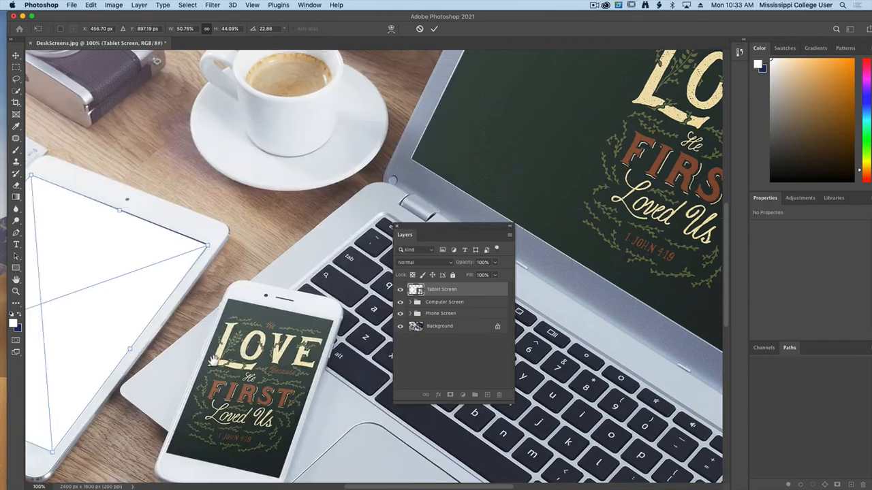
key(super+equal)
drag(401, 381, 366, 330)
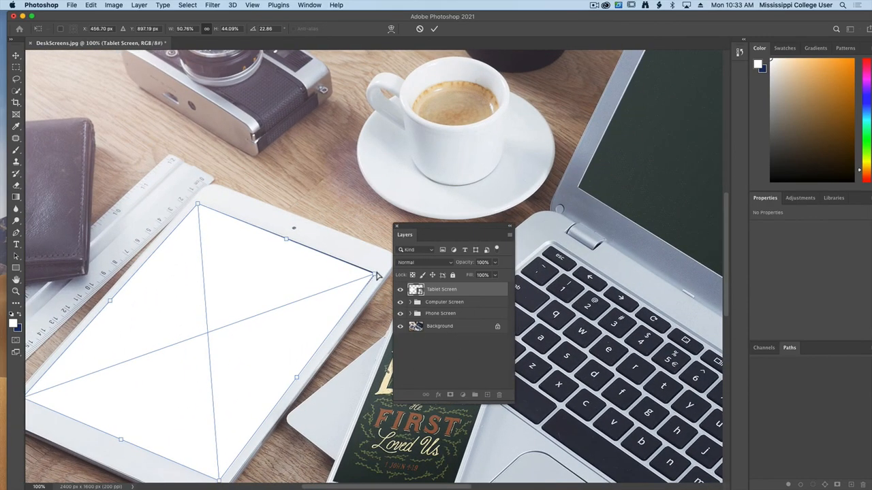
drag(376, 275, 375, 273)
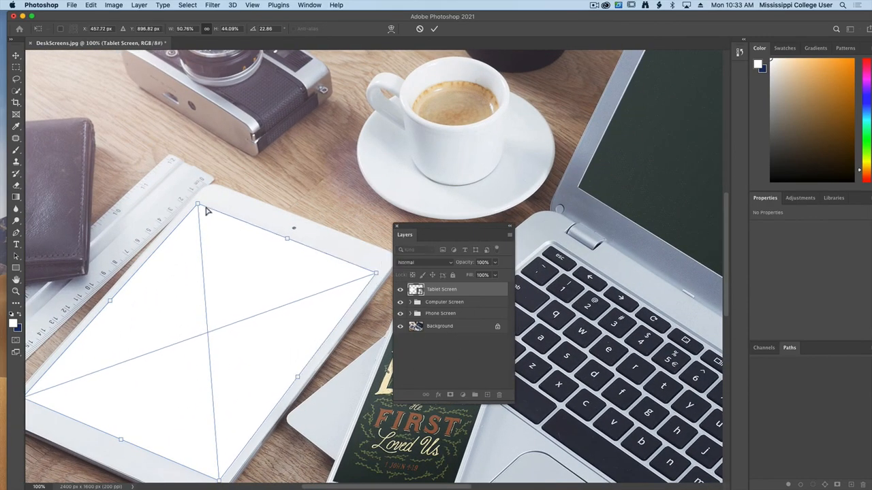
drag(198, 204, 199, 203)
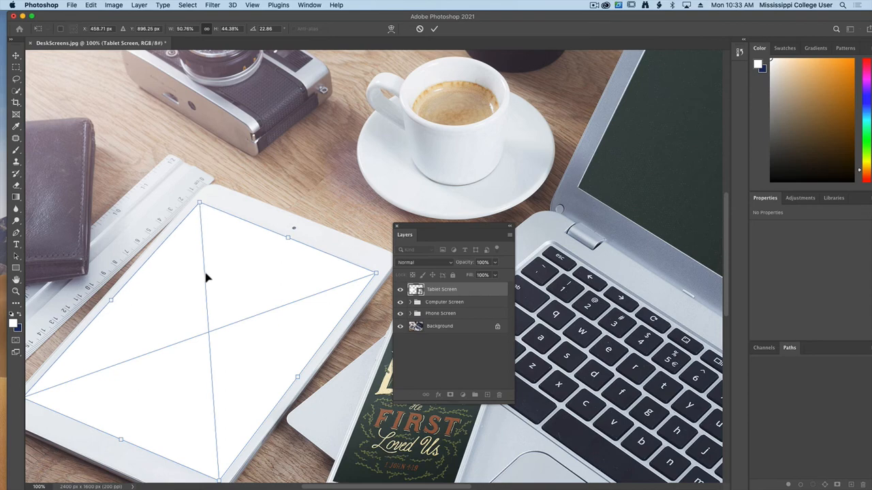
scroll(215, 259, down, 5)
drag(235, 373, 229, 365)
drag(37, 287, 41, 285)
key(Return)
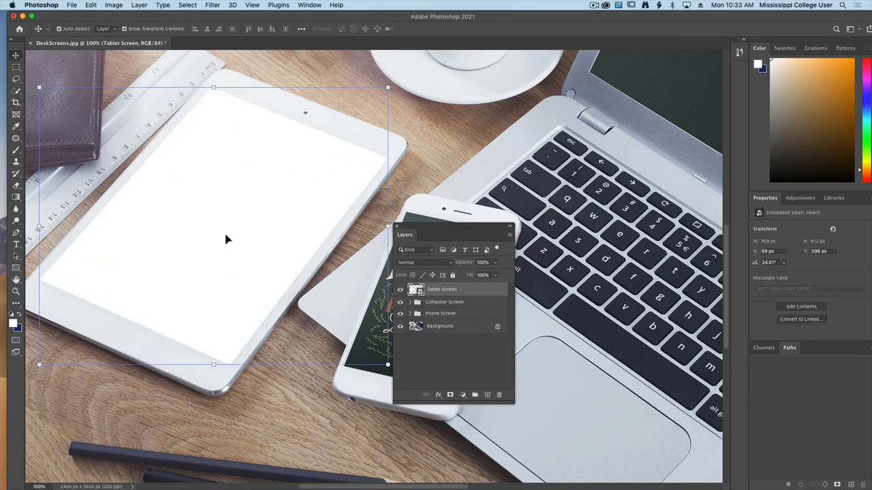
Step: Open the Tablet Screen smart object's contents and place ScriptureTypeBackground.jpg as an embedded image above the white rectangle
double_click(422, 294)
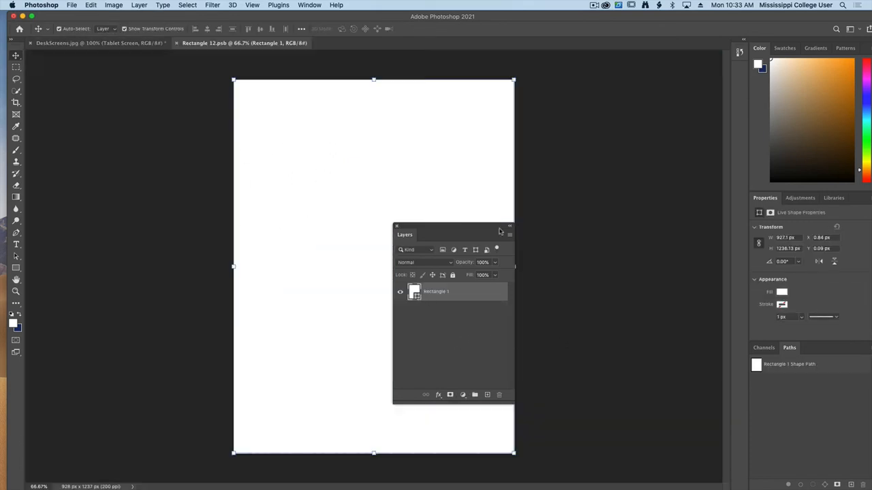
drag(499, 230, 657, 203)
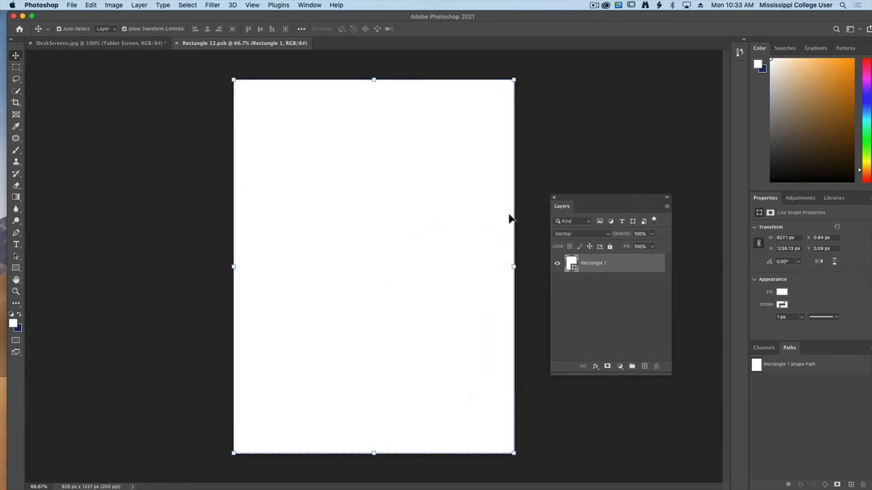
click(72, 5)
click(103, 178)
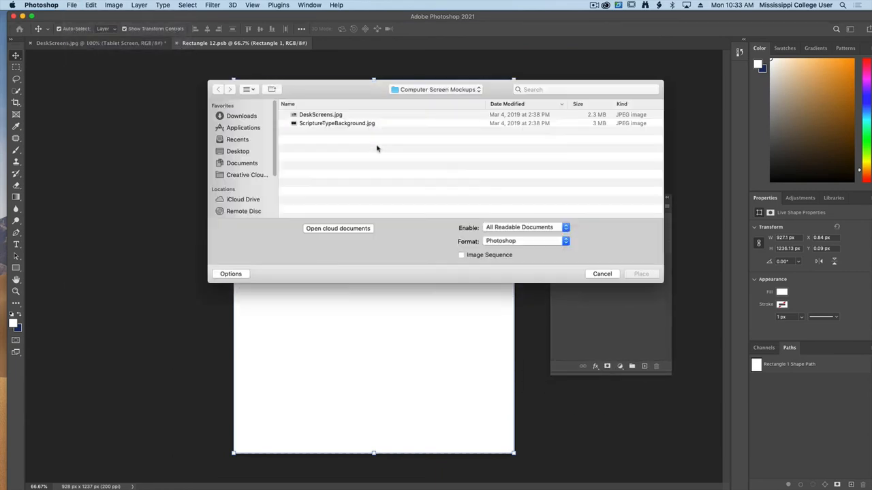
click(320, 126)
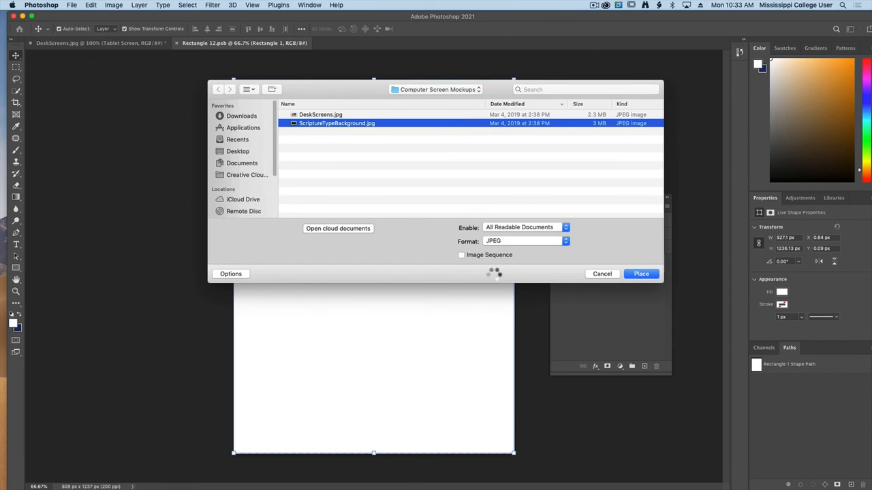
key(Return)
Step: Scale the placed artwork proportionally to about 15.46% so it fills the canvas height, and save and close the smart object's contents
drag(373, 189, 374, 78)
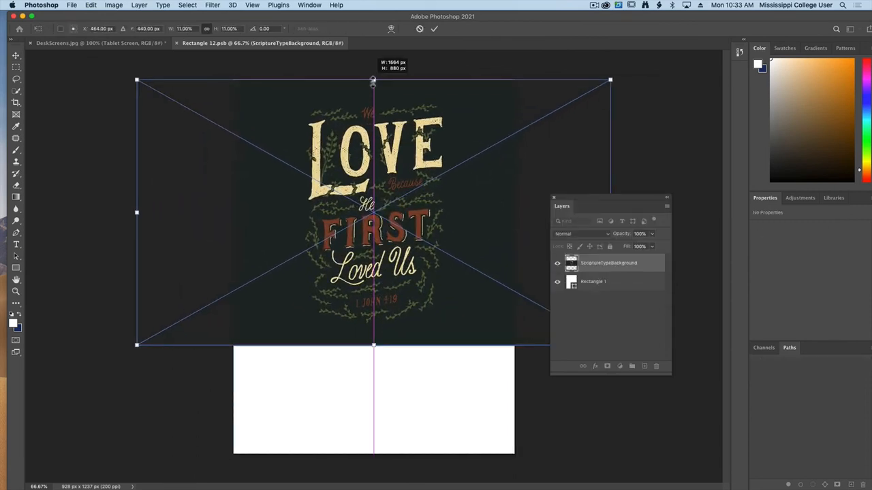
drag(381, 351, 379, 458)
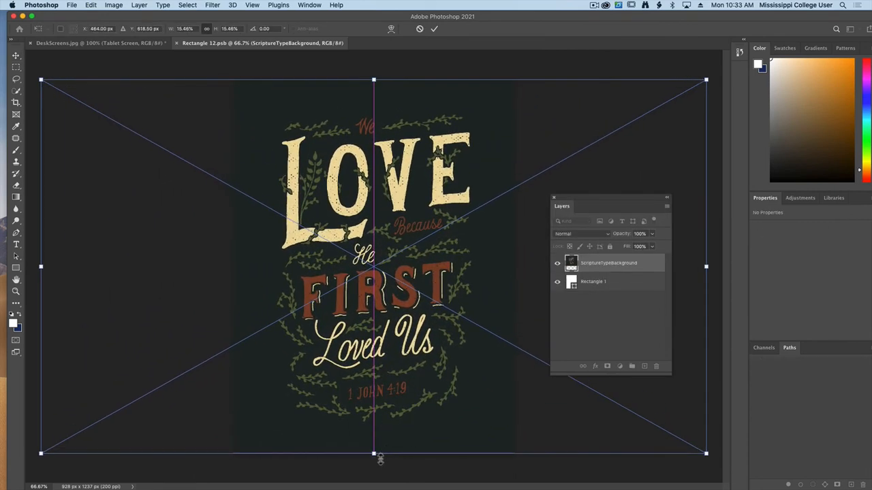
key(Return)
key(super+s)
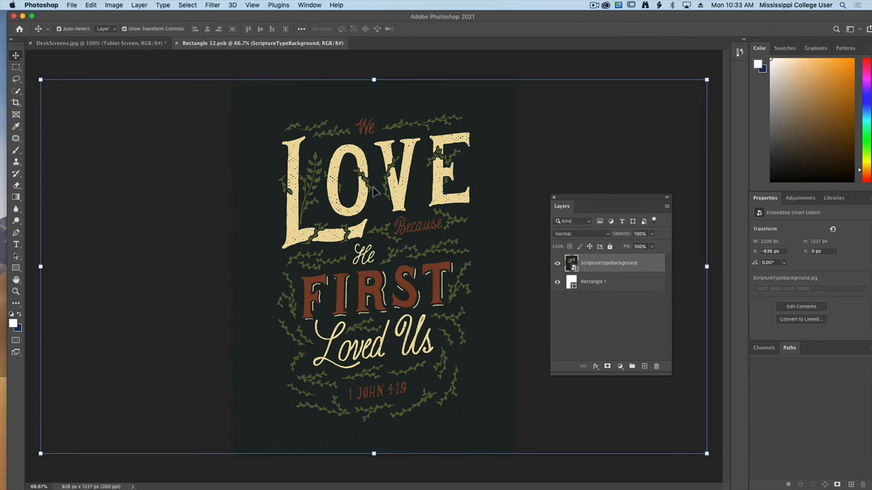
key(super+w)
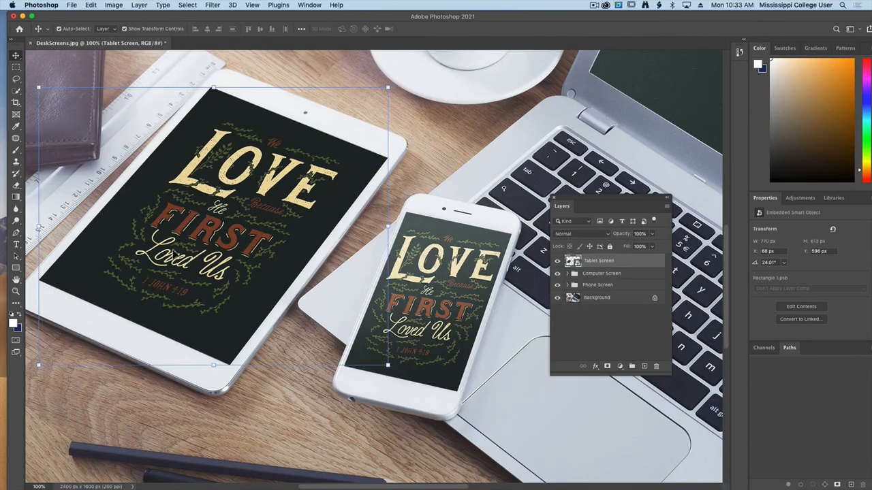
Step: Add a new layer above Tablet Screen with a white-to-transparent gradient running down over the tablet, and clip it to Tablet Screen
drag(344, 271, 411, 295)
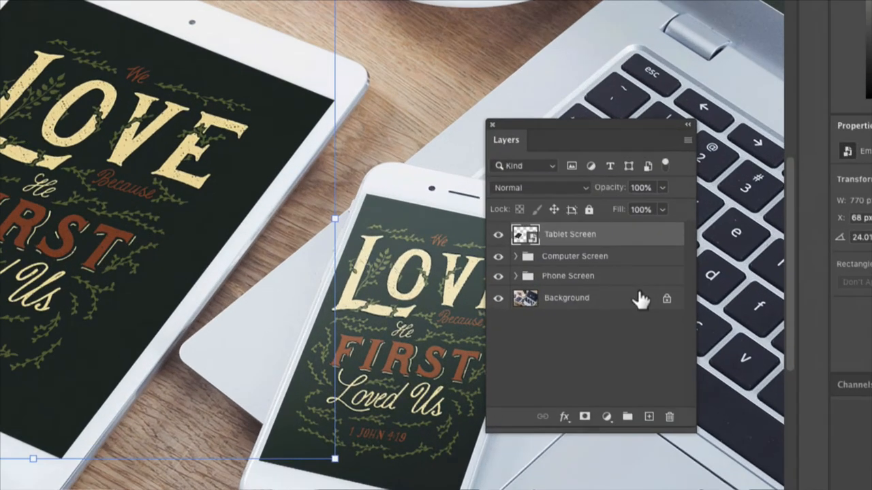
click(644, 365)
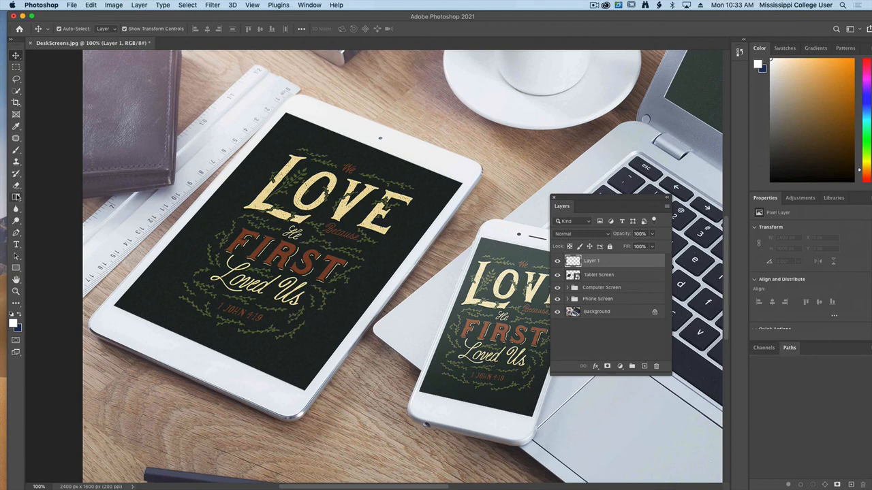
click(16, 197)
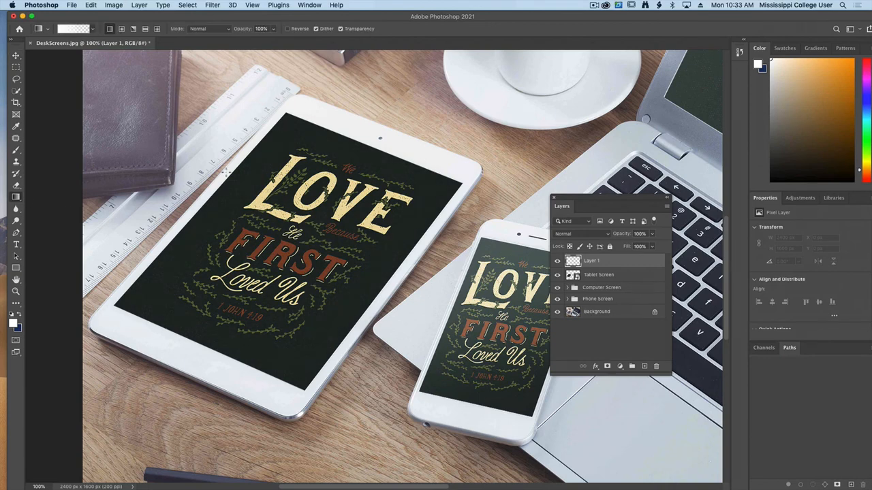
drag(250, 59, 283, 323)
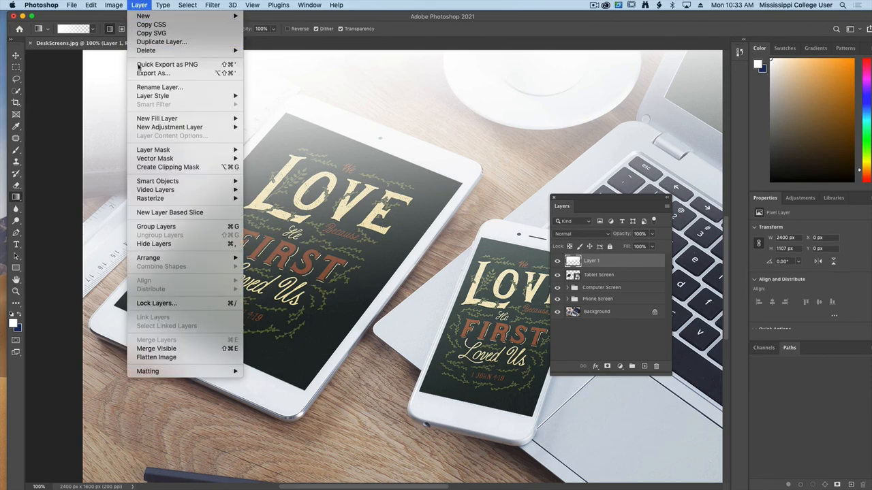
click(161, 168)
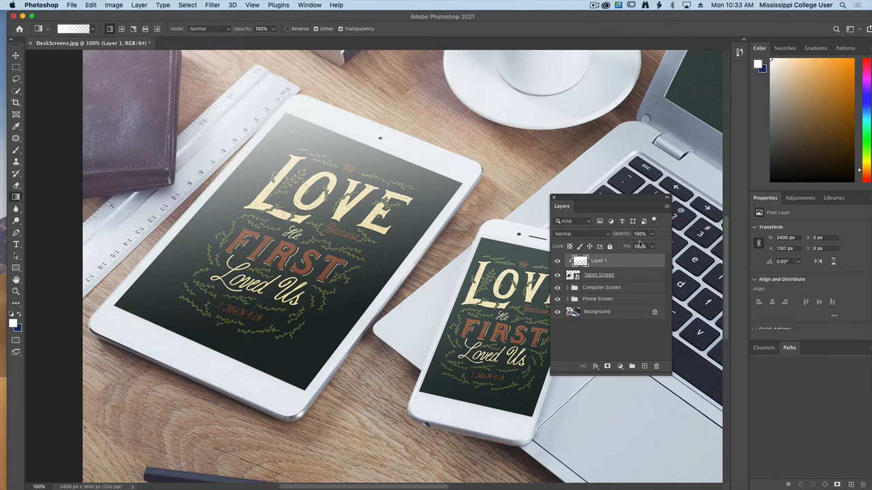
Step: Try the Screen and Hard Light blend modes on the clipped gradient layer and settle on Soft Light
click(609, 235)
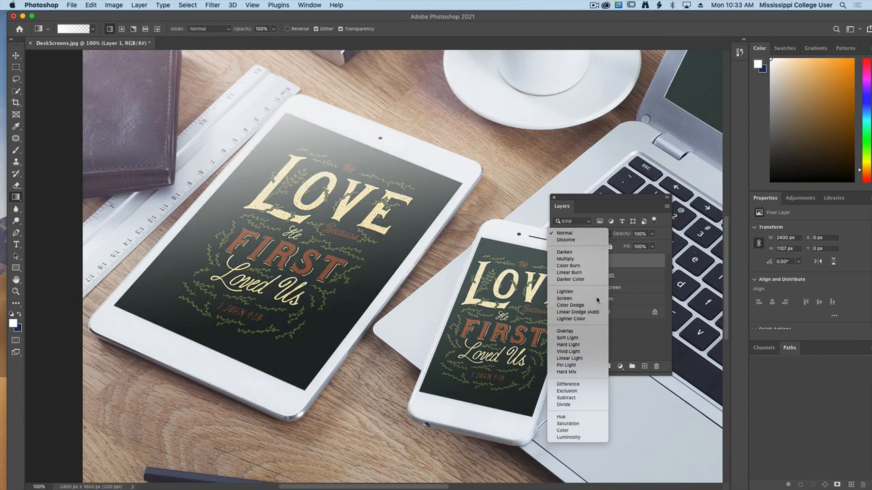
click(602, 299)
click(594, 234)
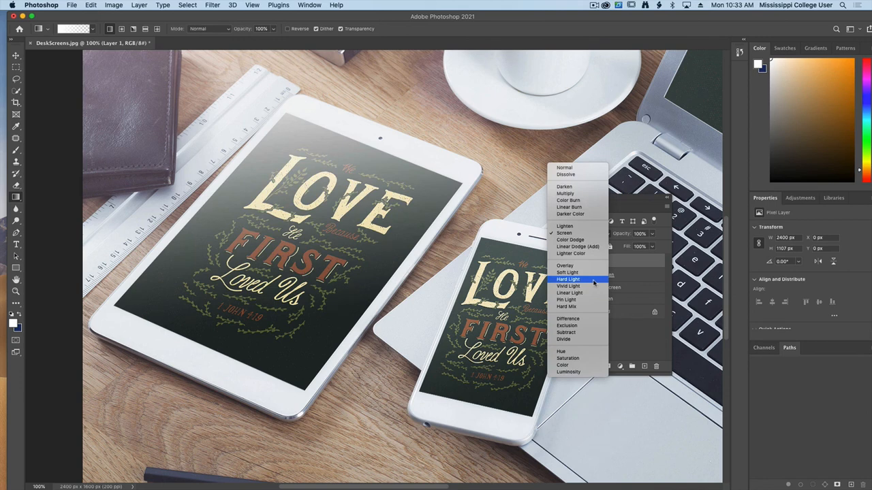
click(594, 280)
click(592, 235)
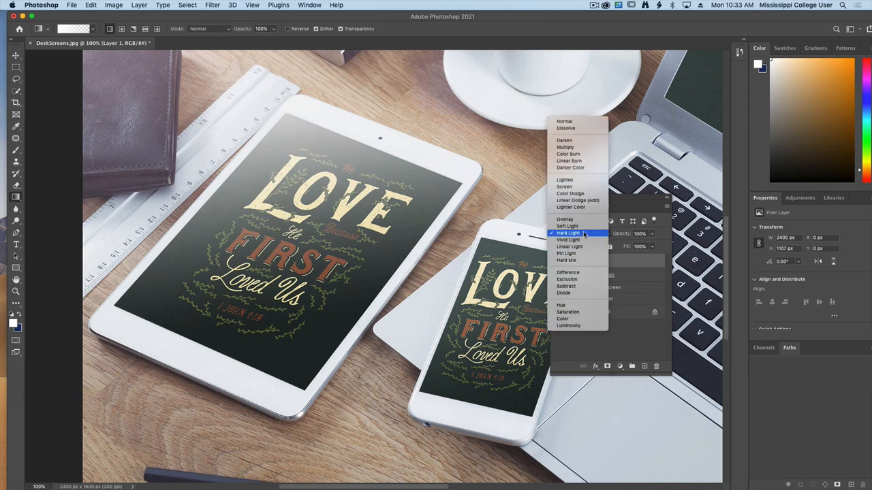
click(568, 226)
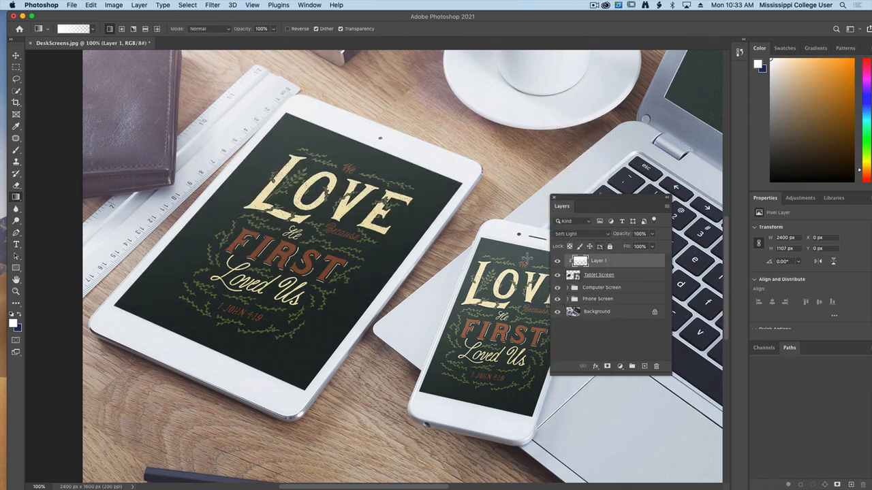
Step: Save the whole mockup as DeskScreens.psd in the Computer Screen Mockups folder, with layers kept and Maximize Compatibility on
key(super+0)
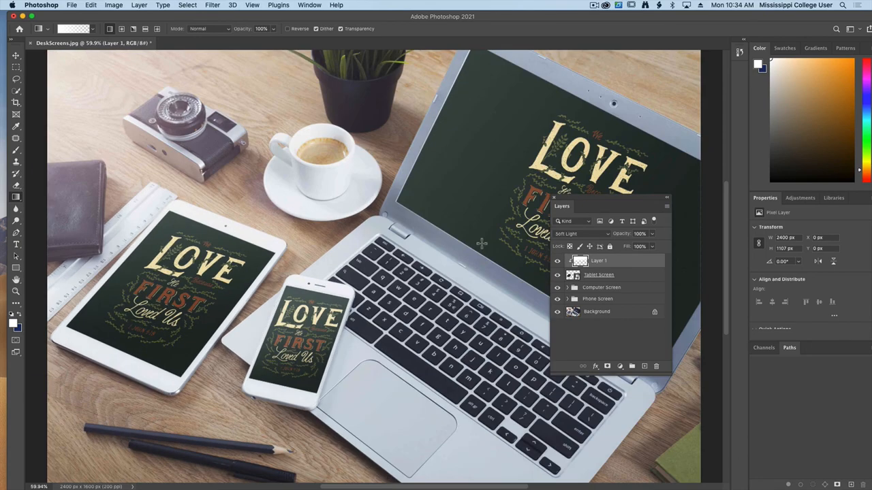
drag(572, 199, 699, 180)
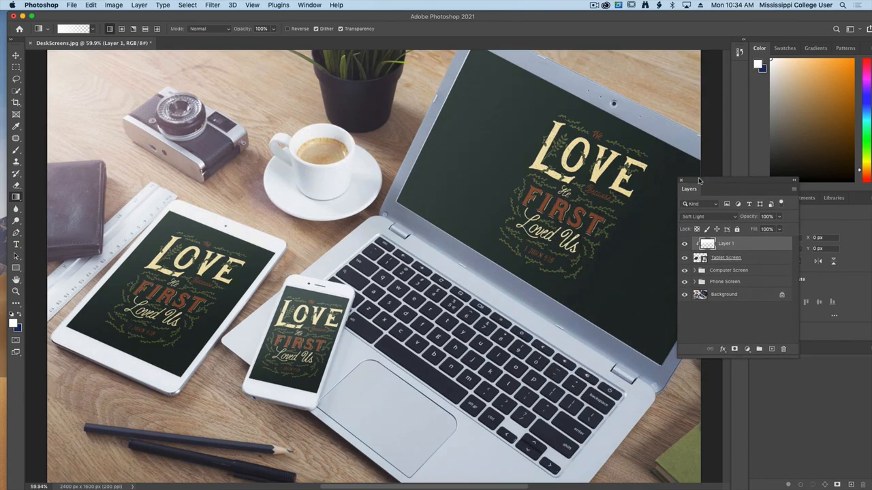
key(super+shift+s)
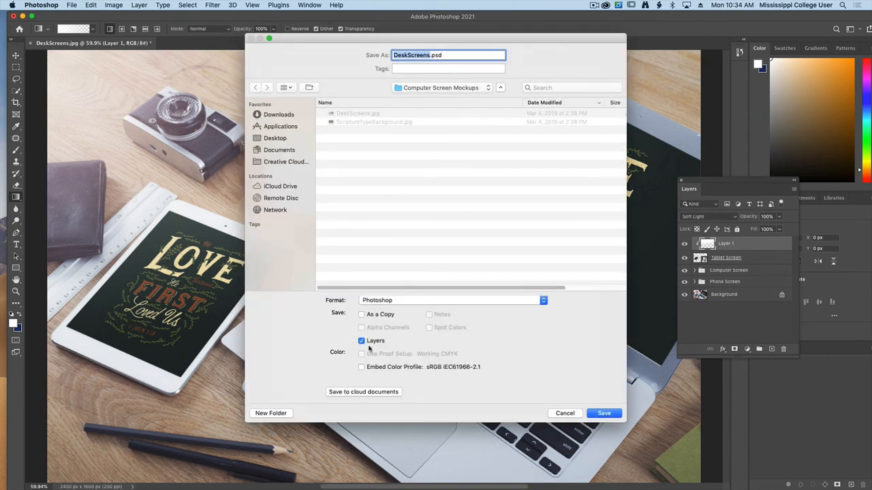
click(602, 413)
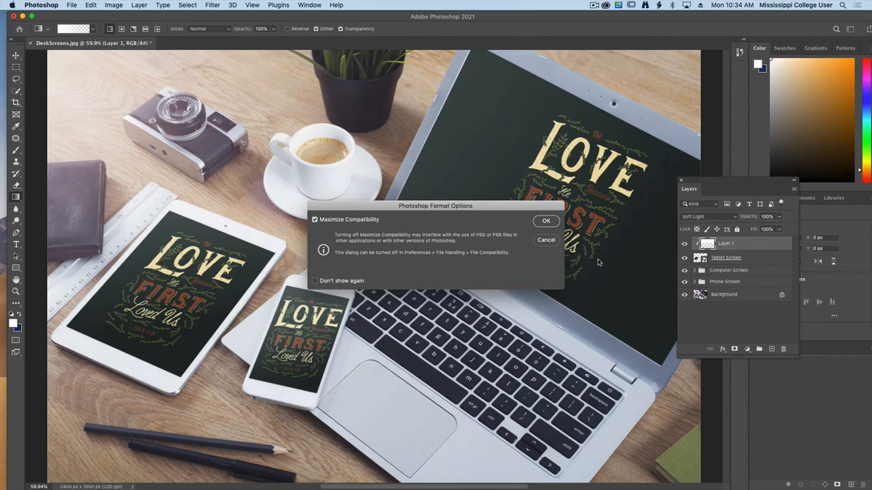
click(545, 222)
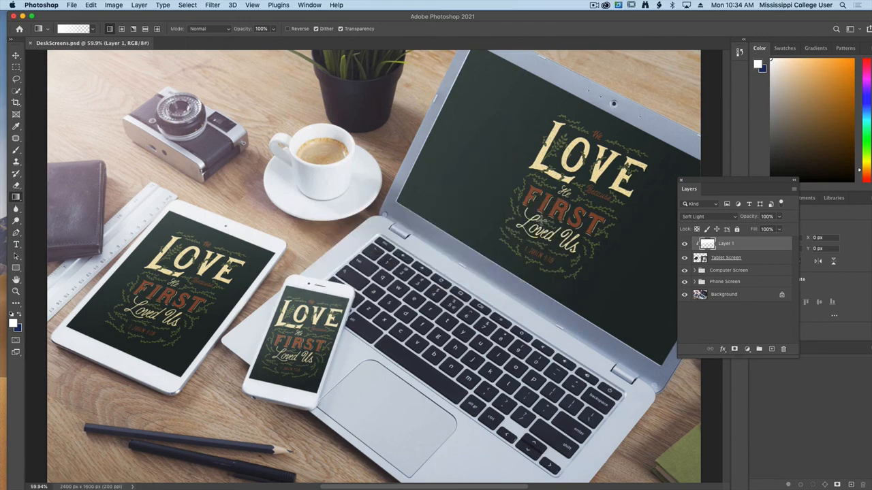